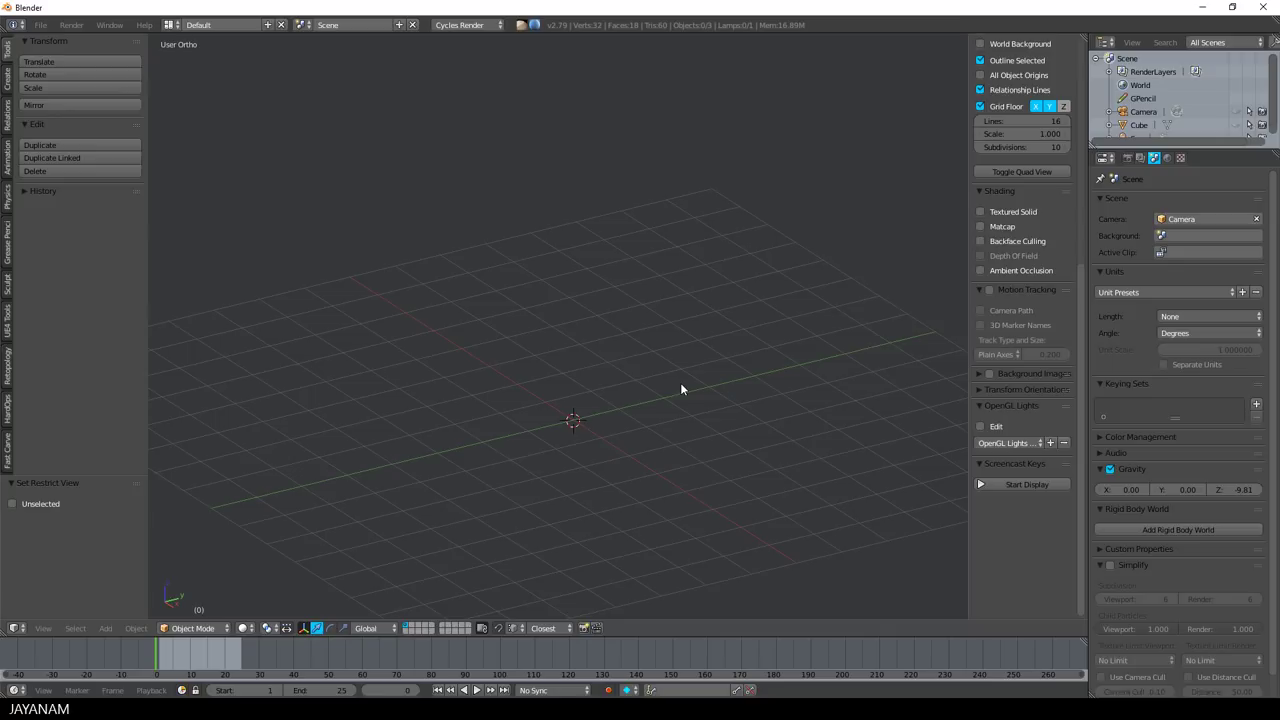
Add a plane mesh and raise it about 1.67 units along Z above the grid floor.
key("shift+a")
mouse_move(681, 385)
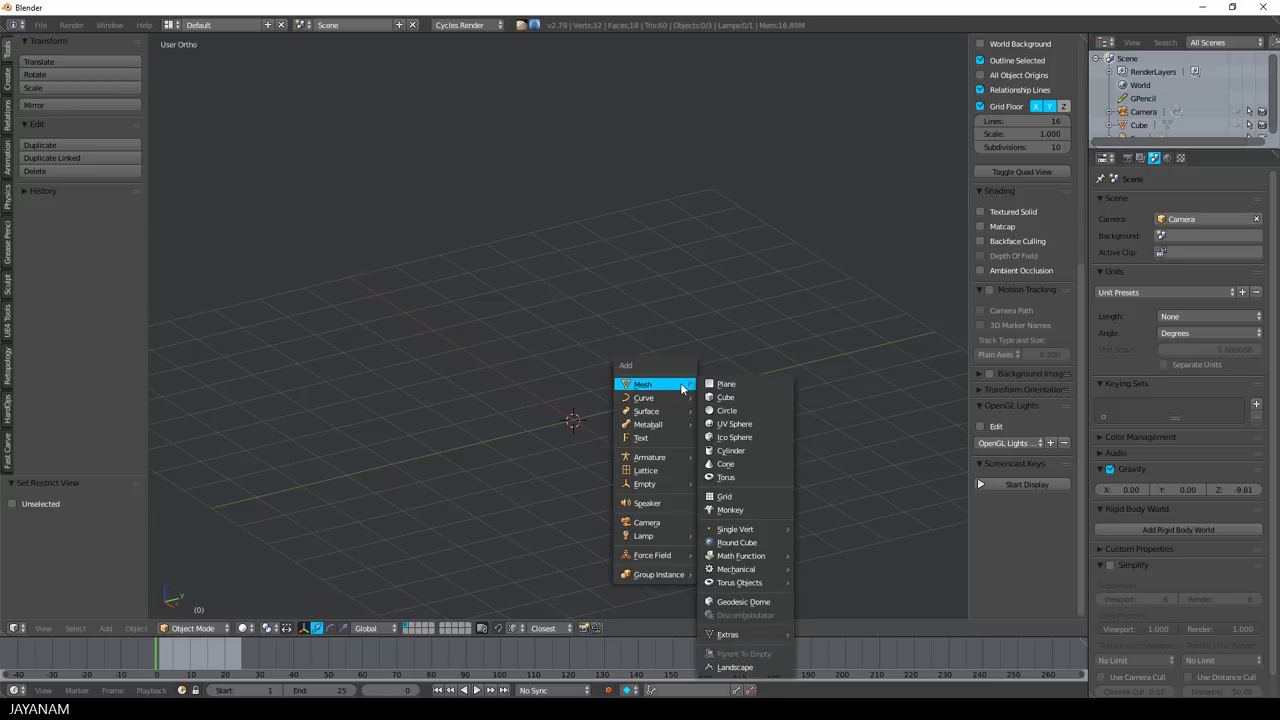
left_click(726, 384)
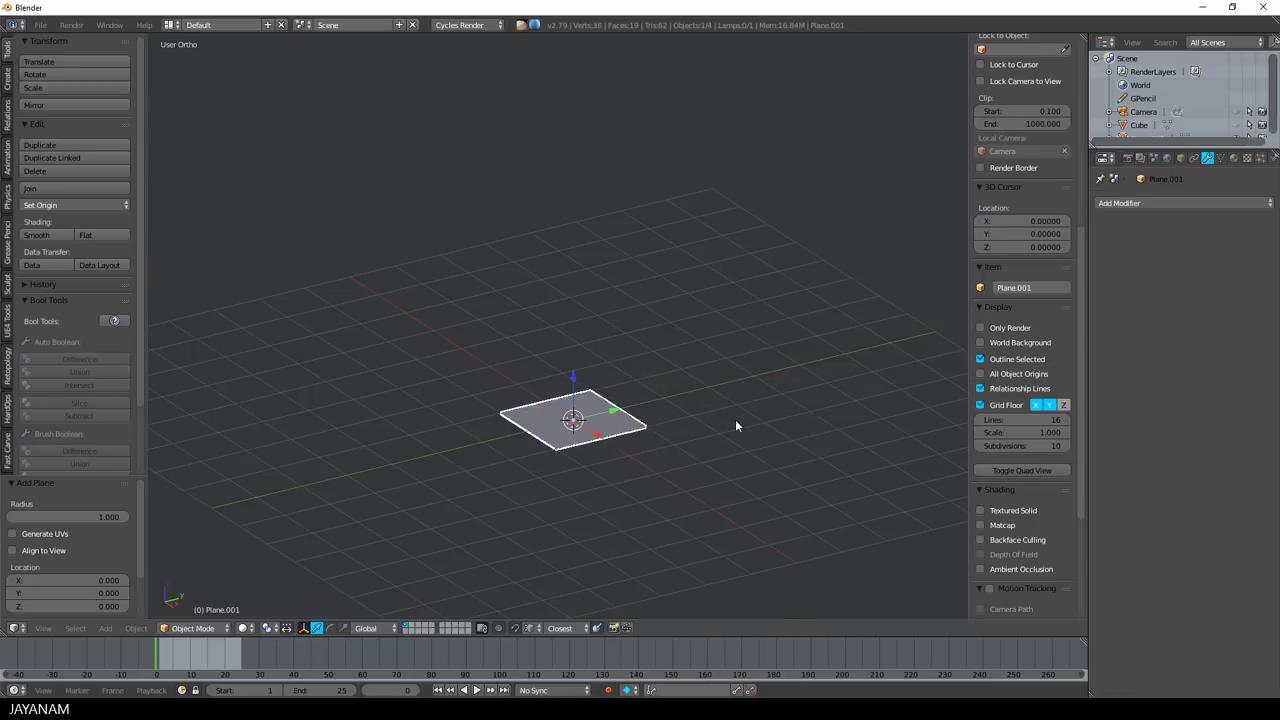
key("KP_3")
middle_click_drag(794, 414, 638, 296, "shift")
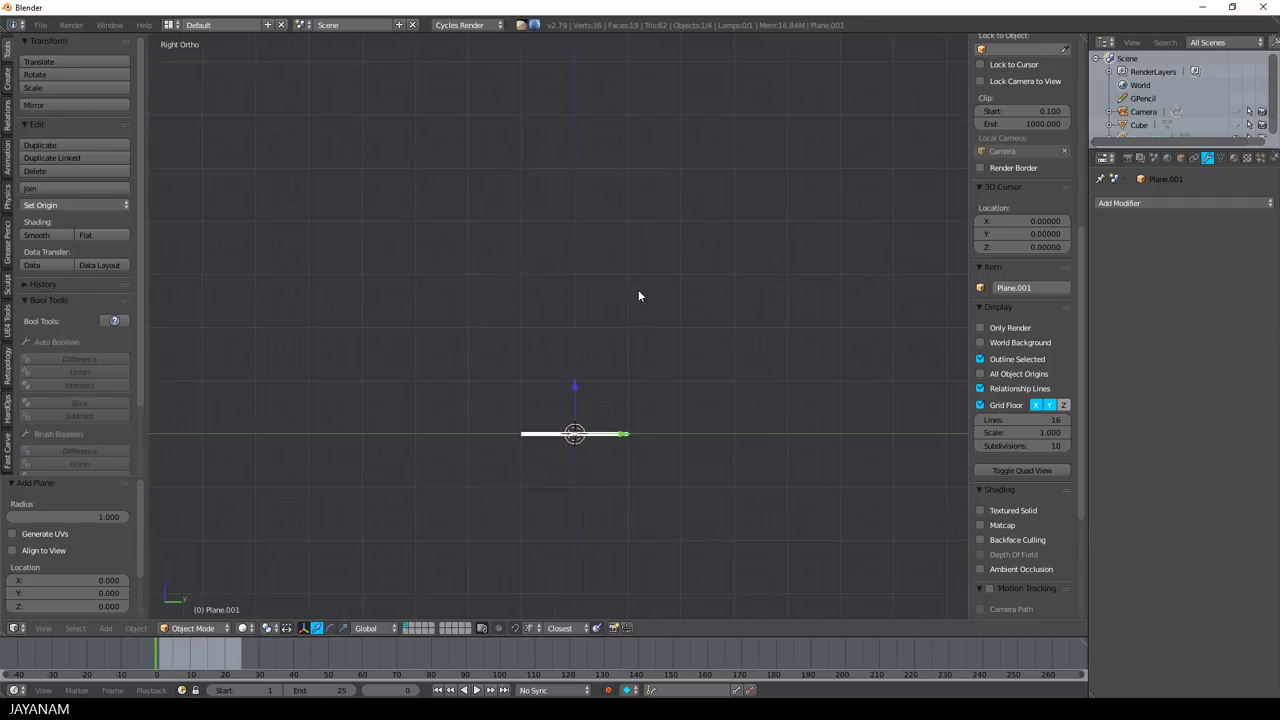
left_click_drag(576, 383, 562, 295)
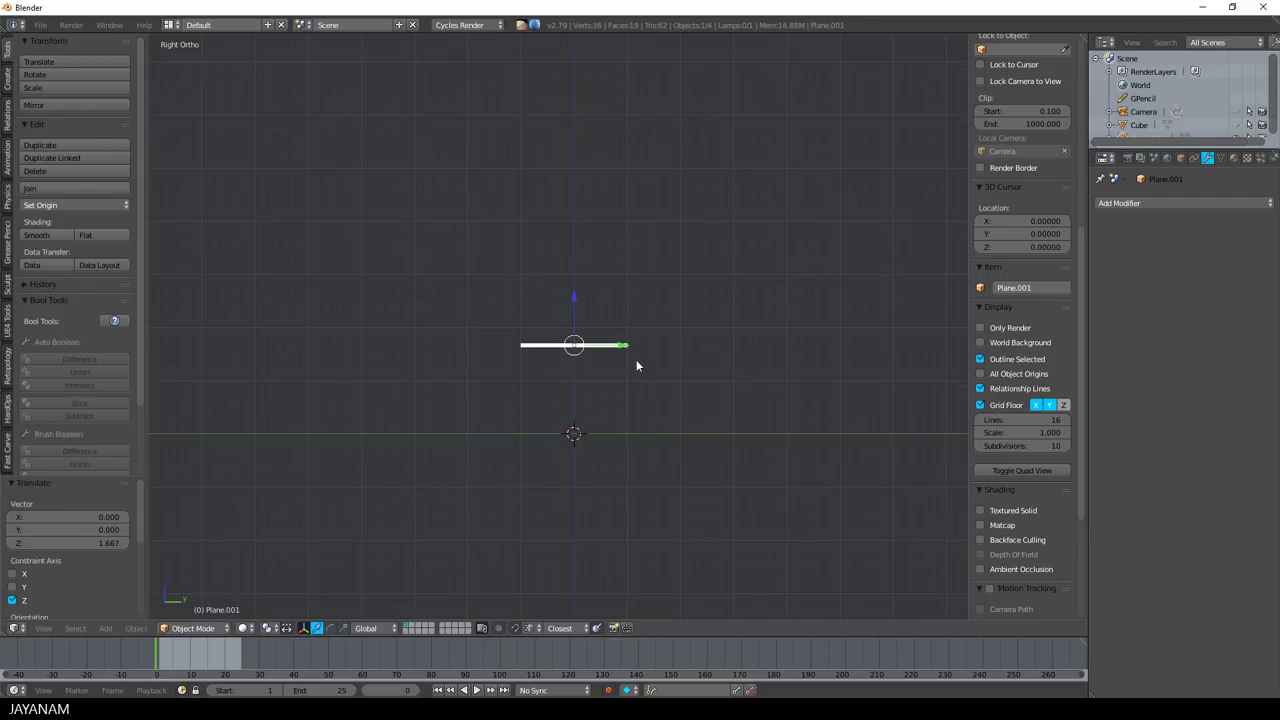
middle_click_drag(554, 375, 599, 402)
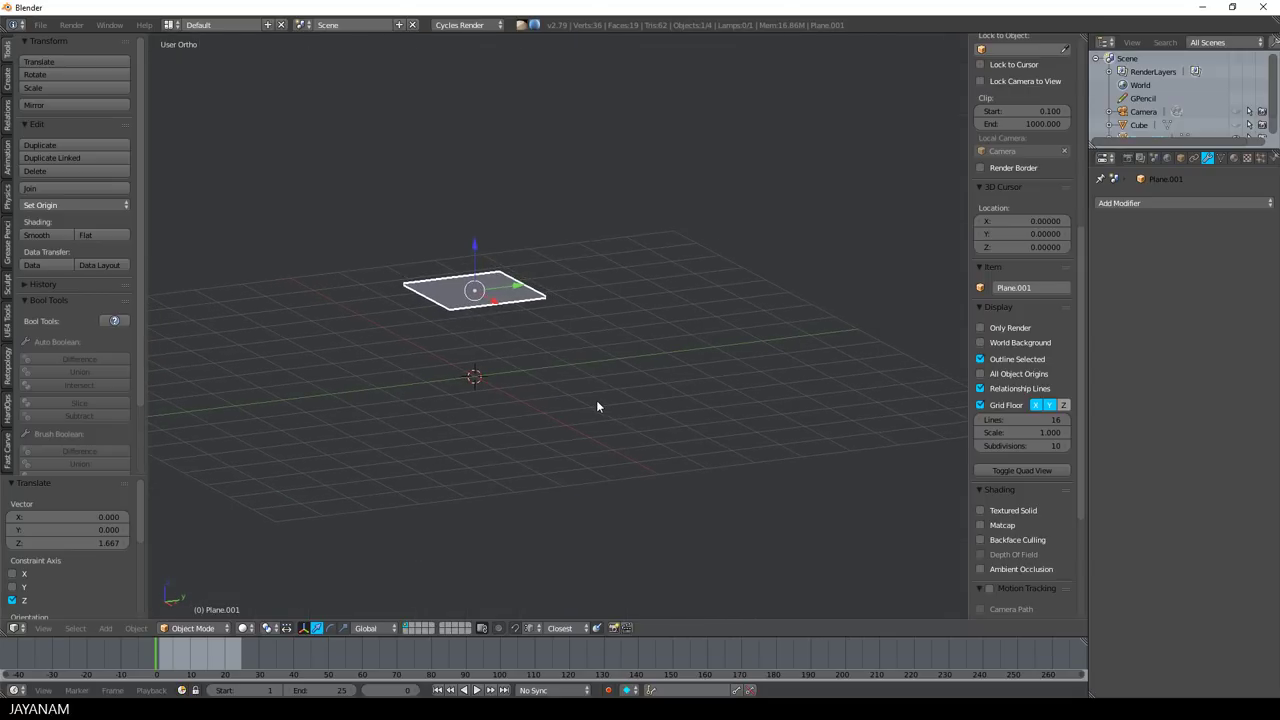
In Edit Mode, extrude the plane's negative-Y edge about 1.64 units down and 0.25 units outward to form a slanted leg.
key("Tab")
left_click(497, 354)
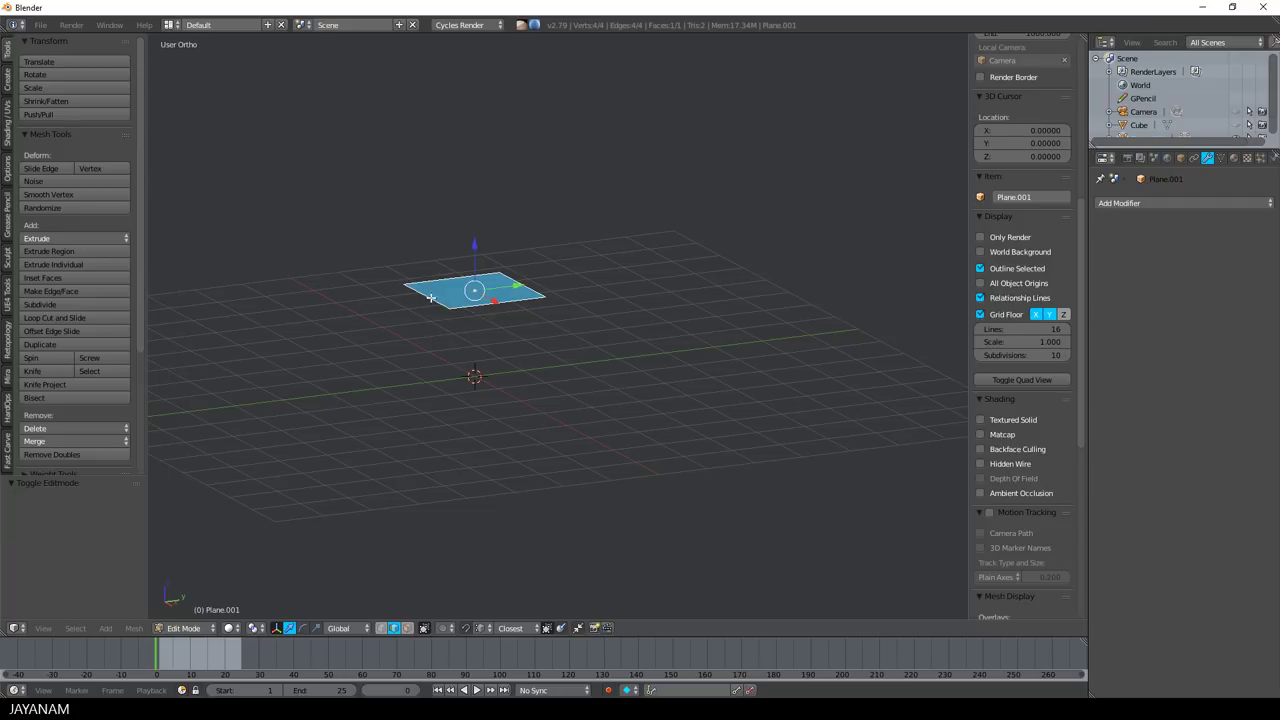
left_click(430, 297)
key("KP_3")
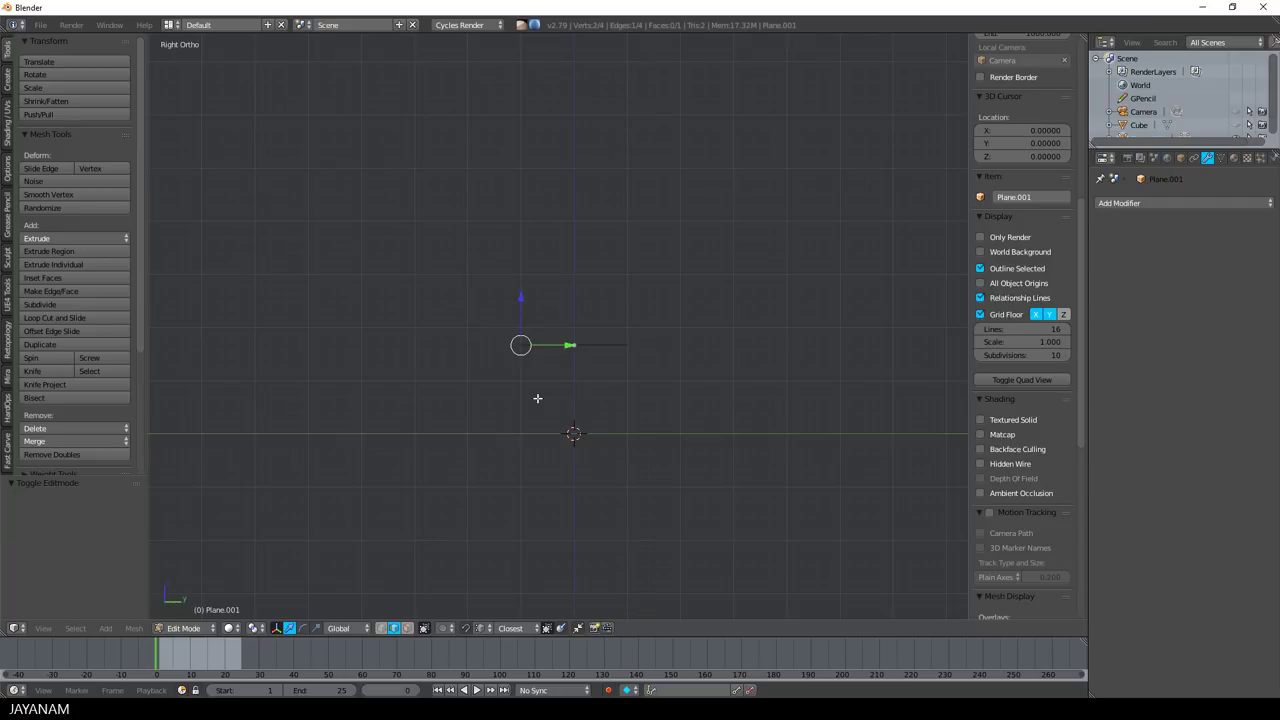
key("e")
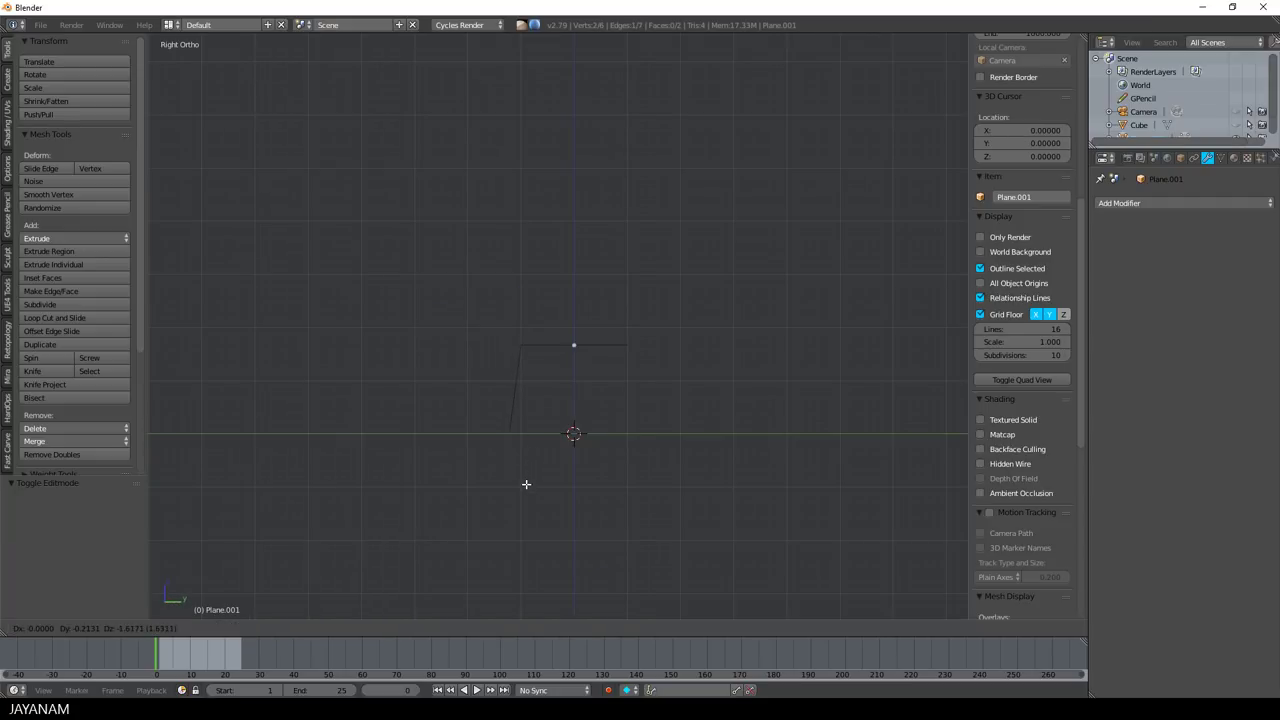
left_click(525, 486)
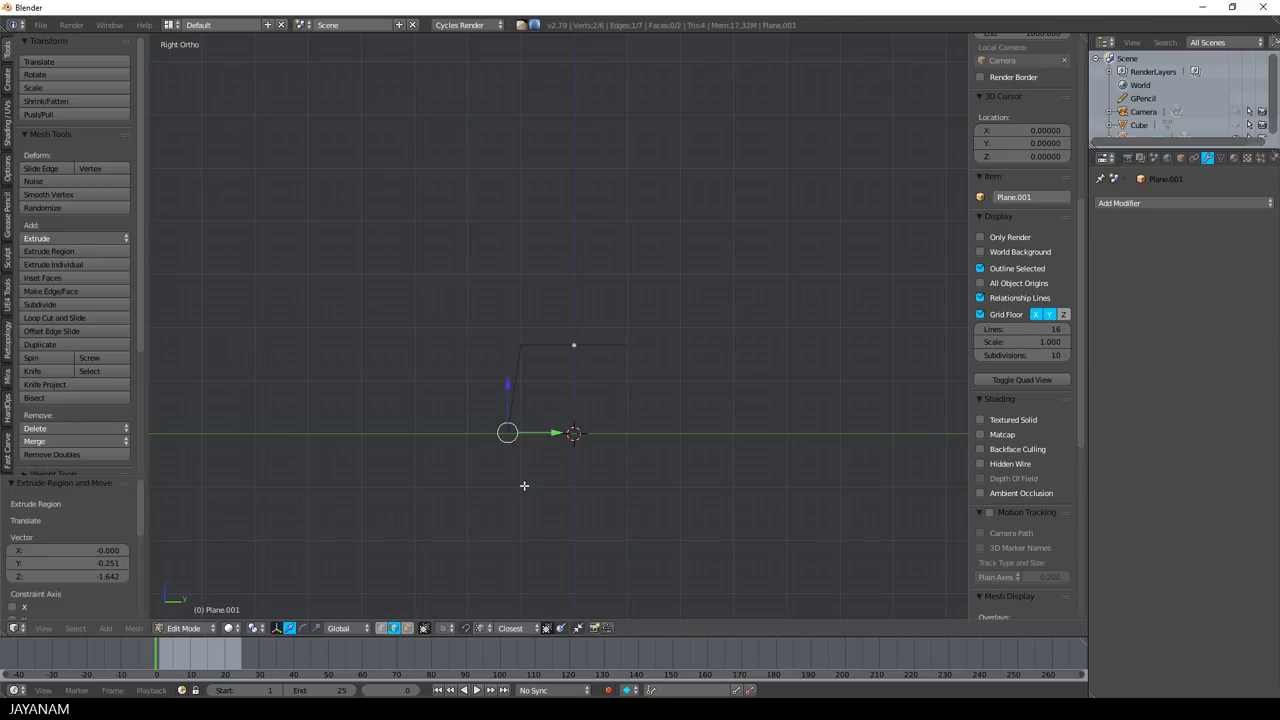
Extrude the leg's bottom edge about 0.44 units outward along Y, and extrude that edge about 1.45 units up with a slight outward slant.
scroll(550, 480, "up", 1)
key("e")
key("y")
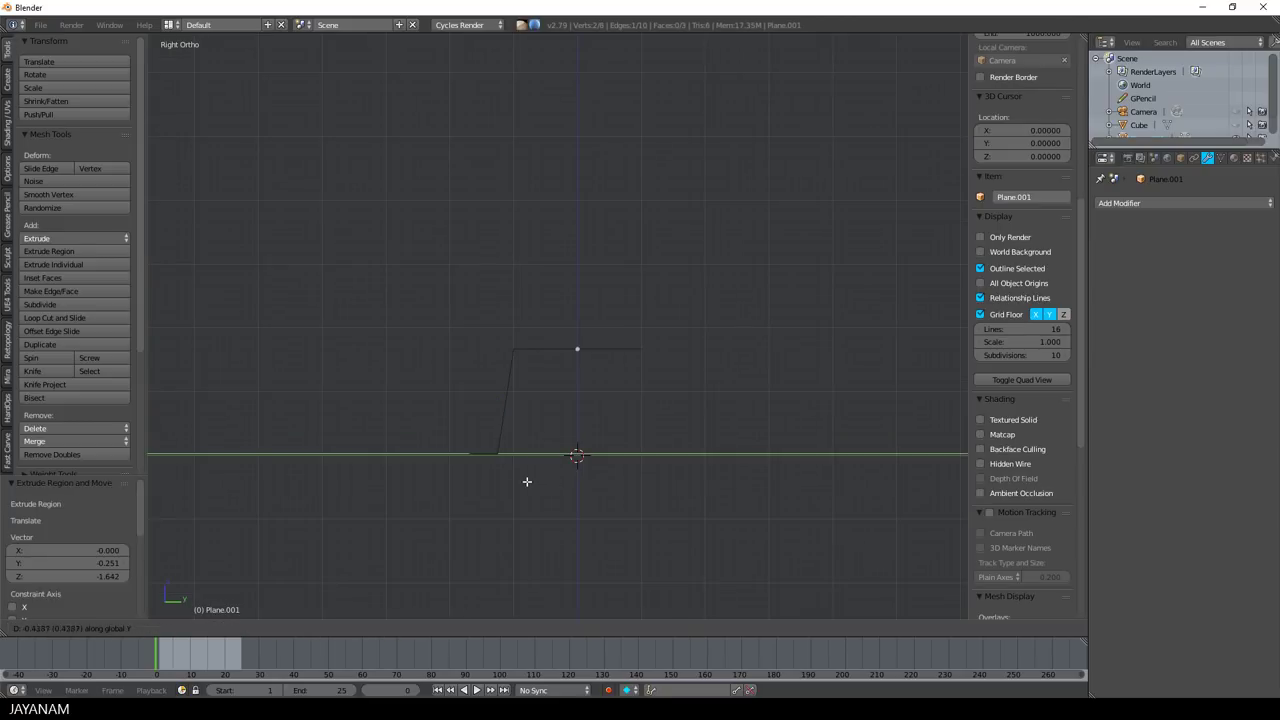
left_click(527, 481)
key("e")
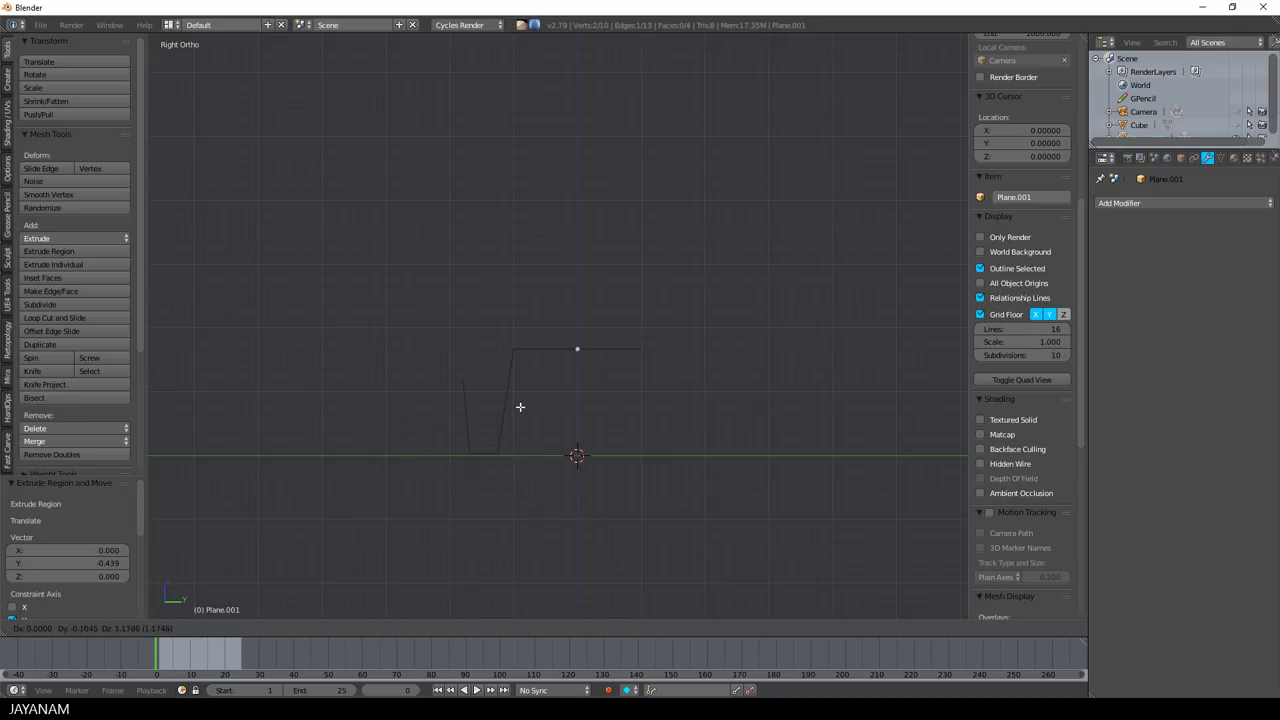
left_click(515, 388)
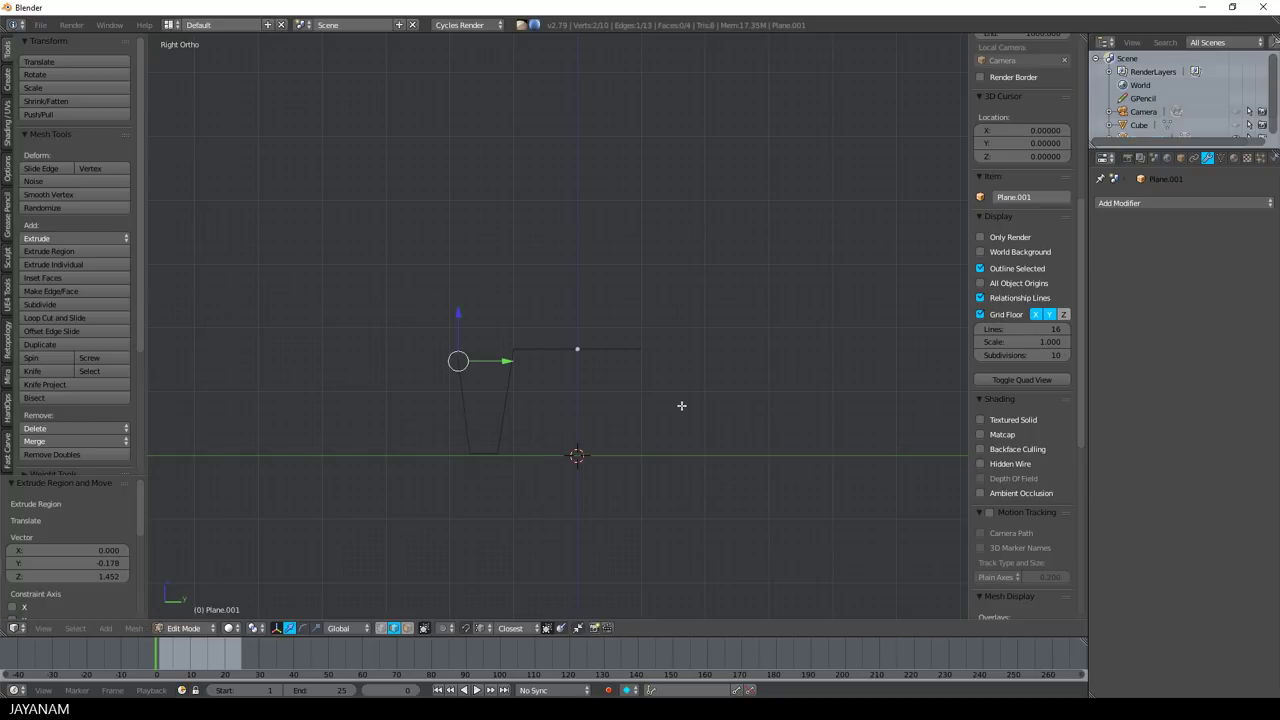
Select the tabletop's opposite, positive-Y edge and turn on the Screencast Keys display.
middle_click_drag(680, 403, 680, 423)
key("KP_3")
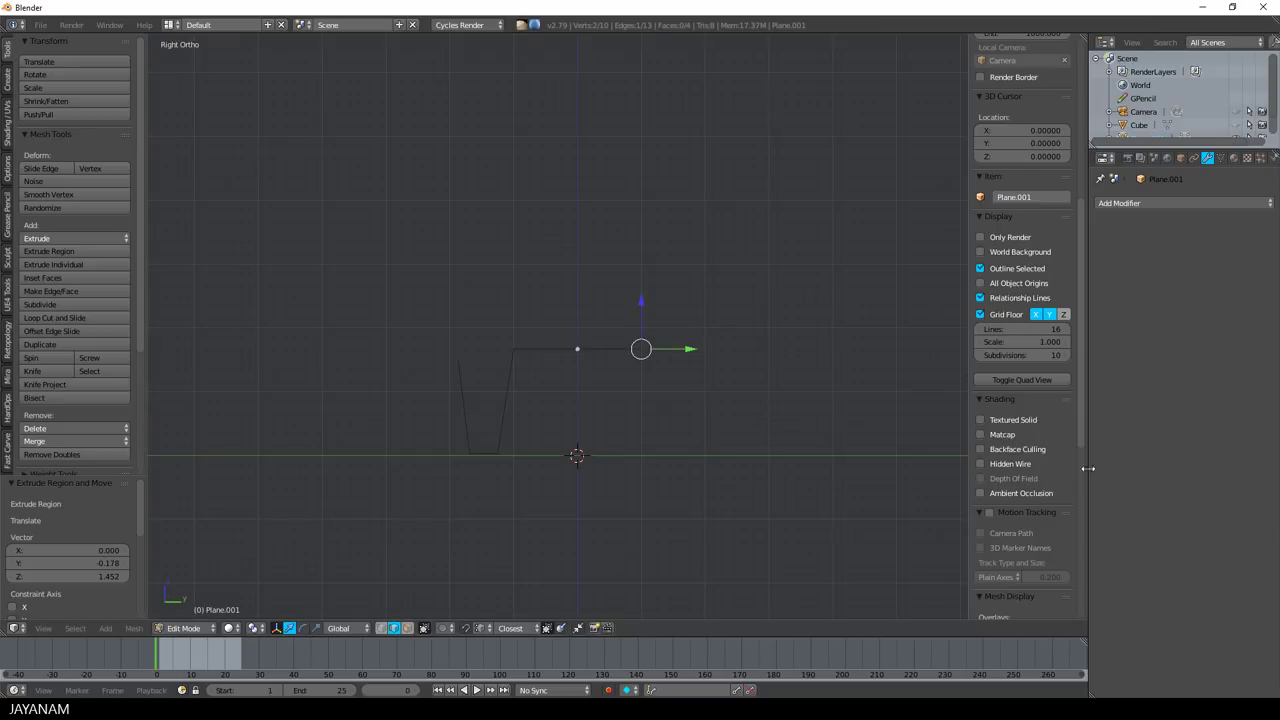
left_click_drag(1082, 394, 1072, 595)
left_click(1026, 607)
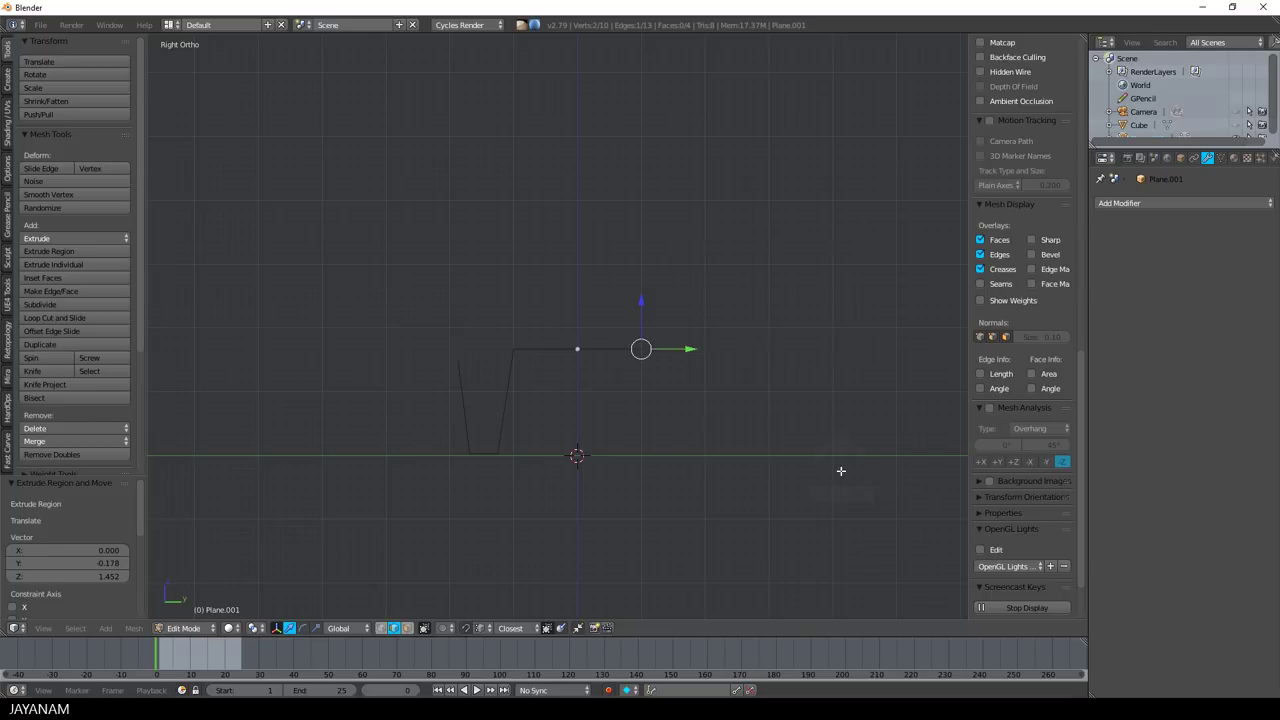
Extrude the tabletop's positive-Y edge about 1.56 units straight down along Z to form the second leg.
middle_click_drag(840, 469, 774, 409)
key("e")
key("z")
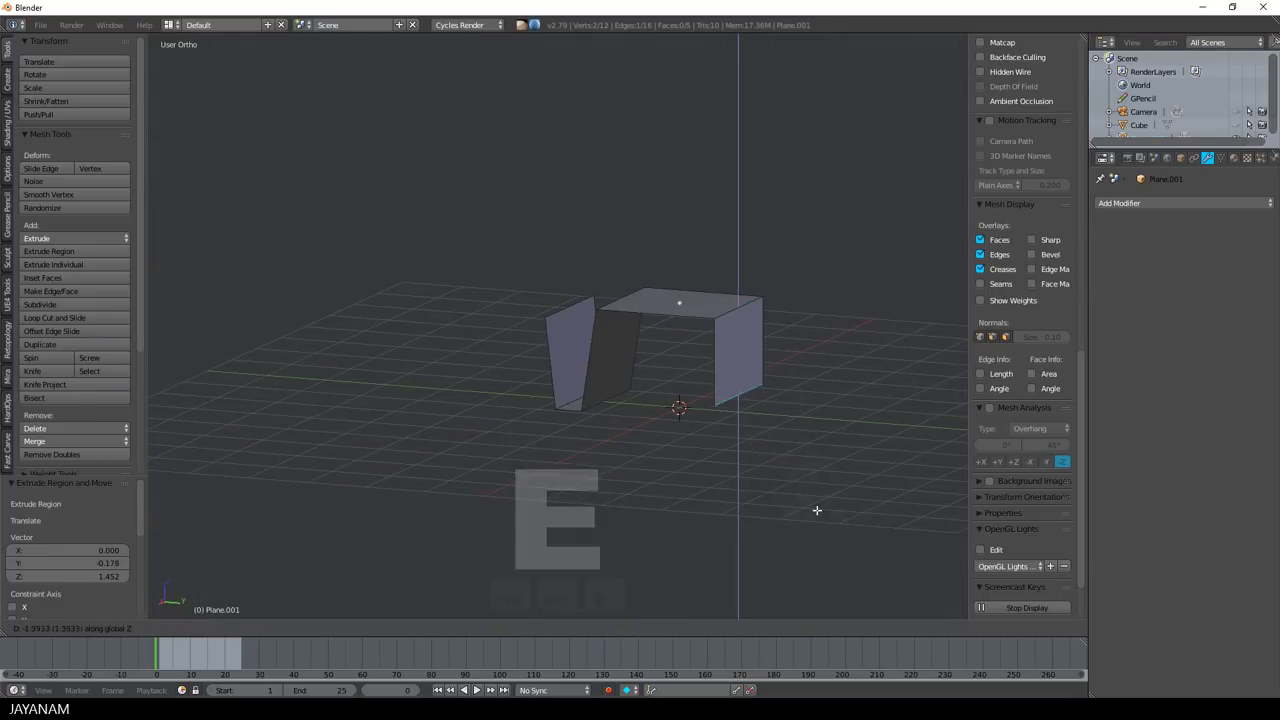
left_click(809, 471)
key("KP_3")
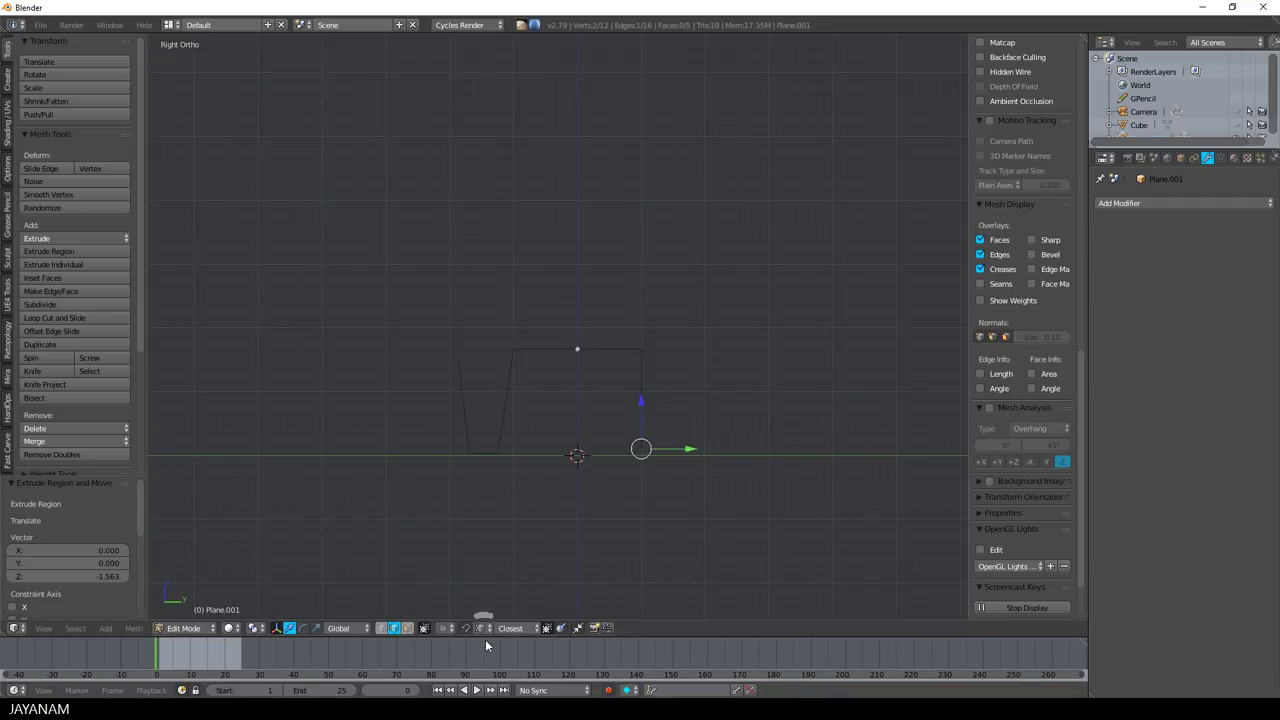
Move the second leg's bottom edge about 0.23 units outward along Y and 0.08 units down to the floor level.
scroll(738, 502, "up", 1)
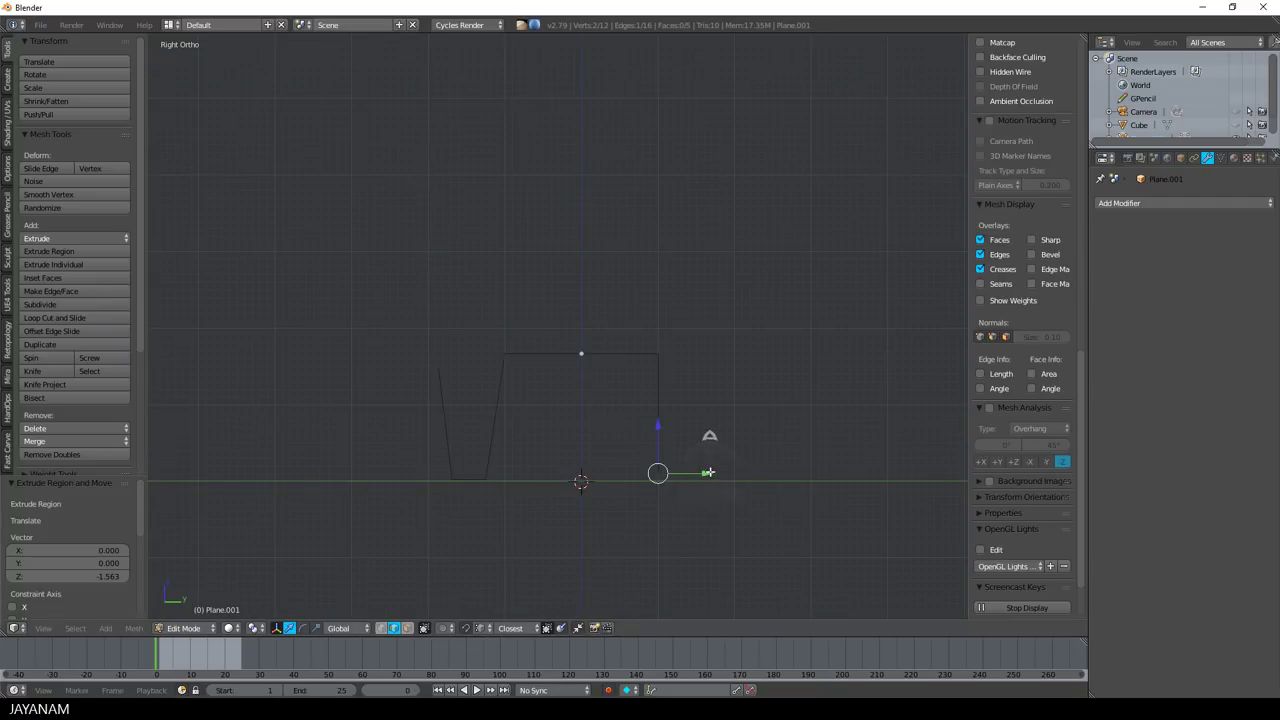
left_click_drag(708, 472, 726, 472)
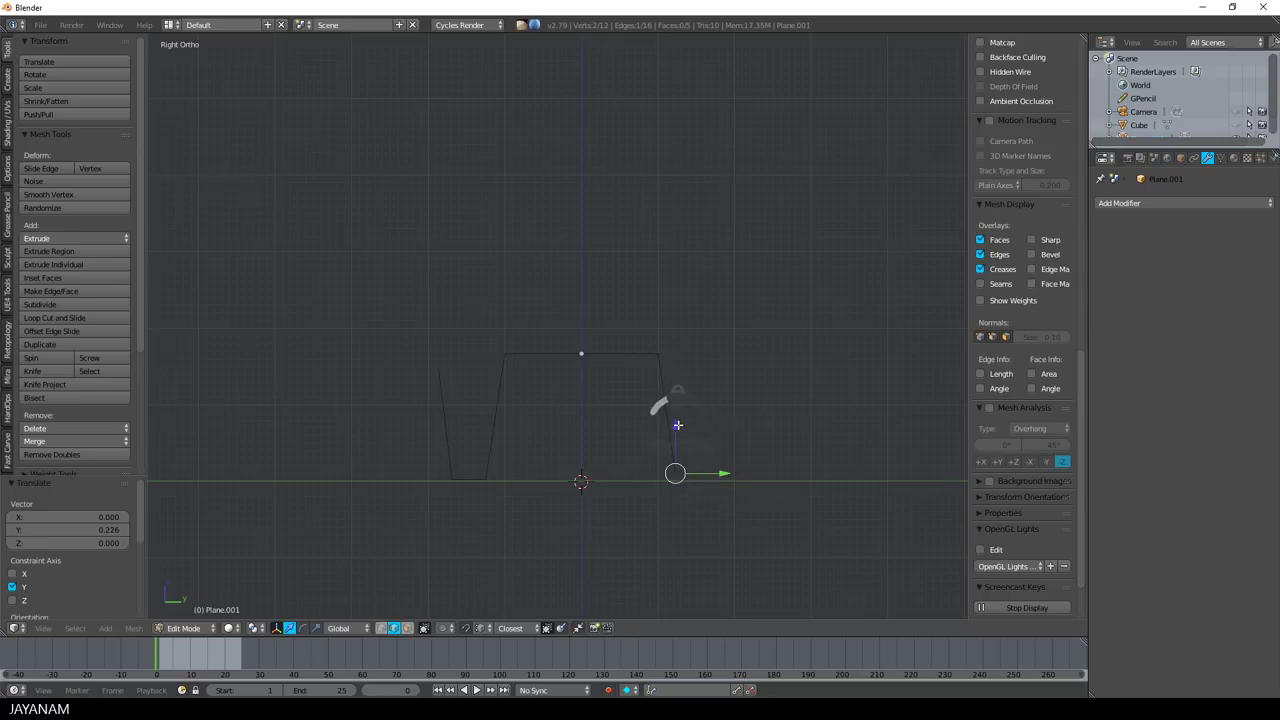
left_click_drag(678, 425, 678, 432)
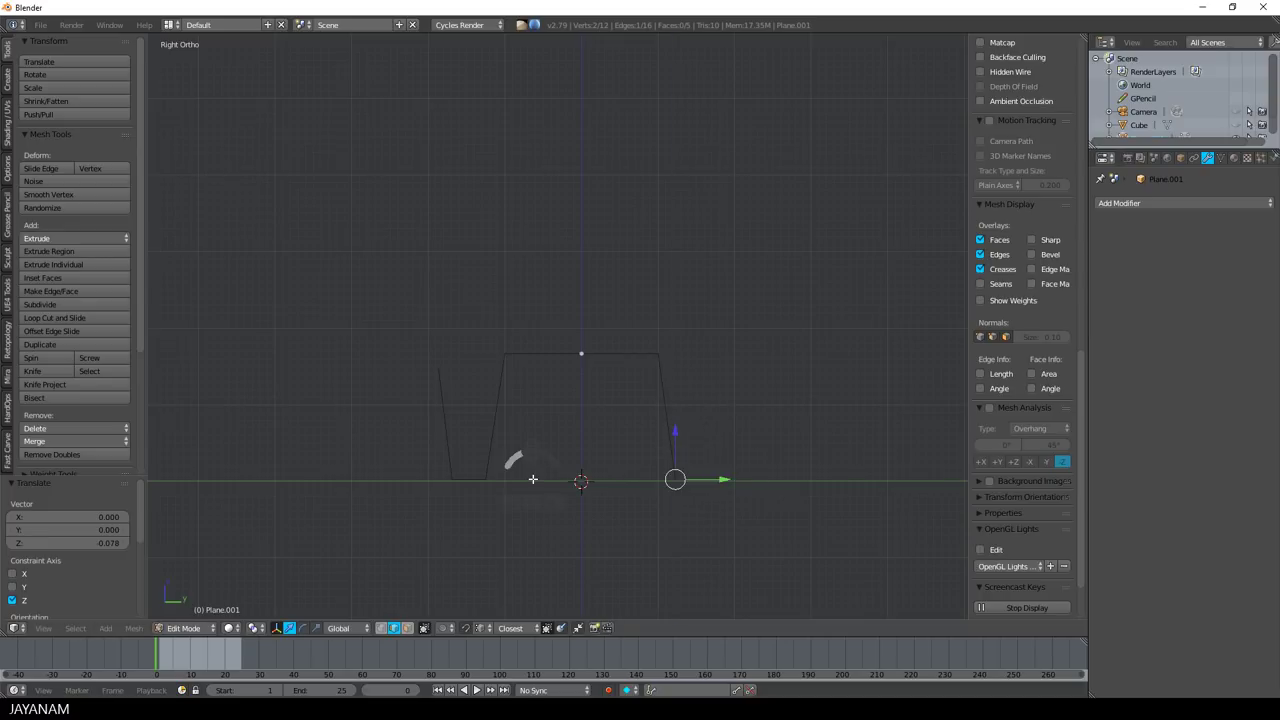
Bevel the four bend edges with 5 segments and an offset of about 0.19, and return to Object Mode.
middle_click_drag(563, 424, 650, 404)
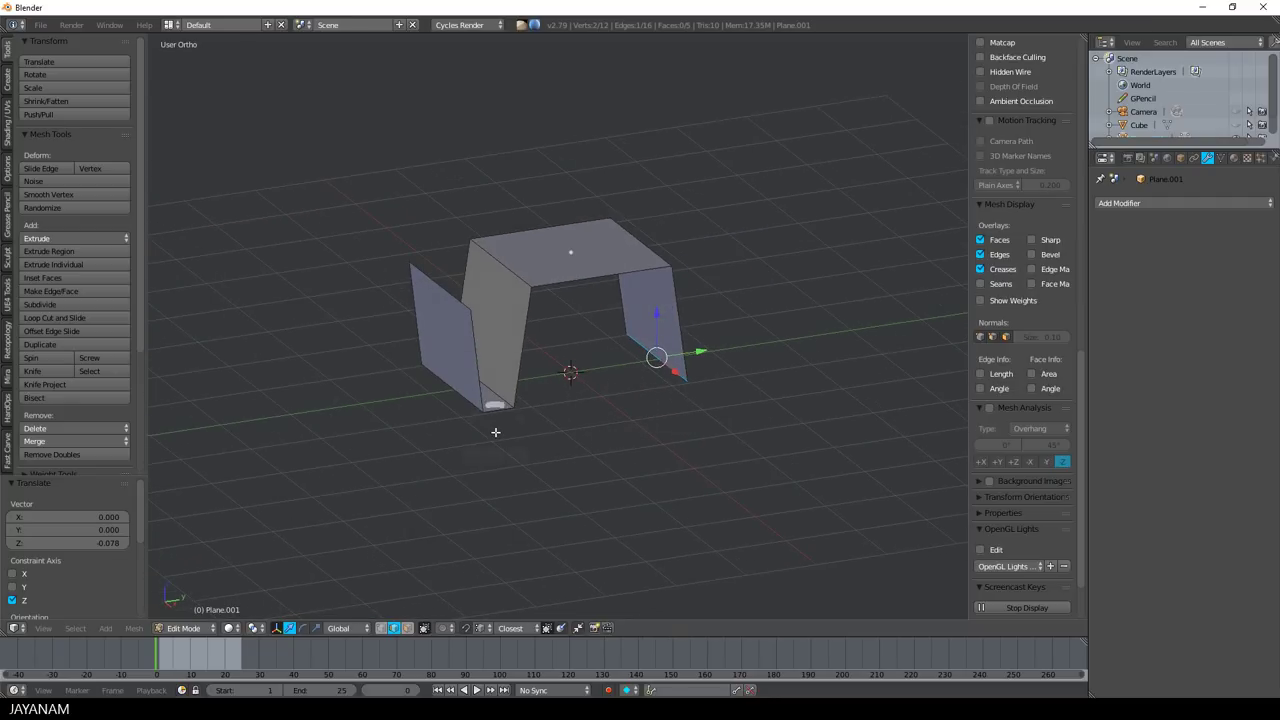
right_click(517, 274)
right_click(478, 405, "shift")
right_click(512, 408, "shift")
middle_click_drag(829, 400, 901, 339)
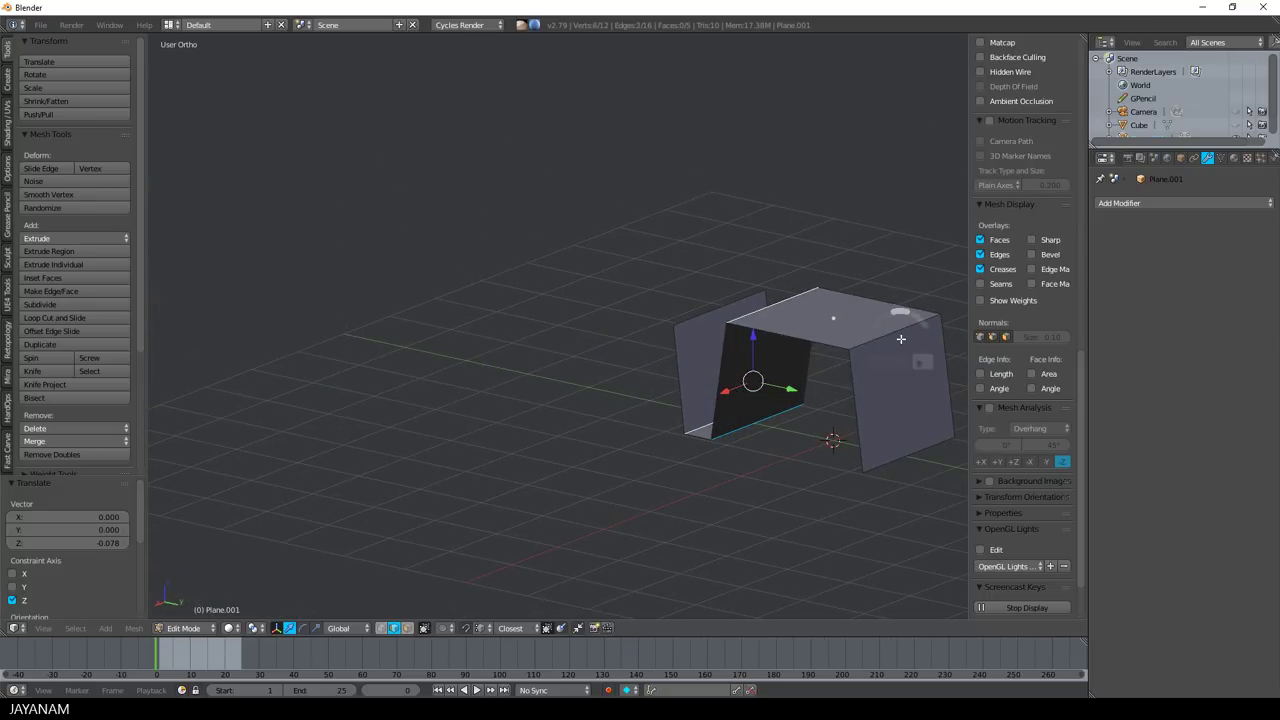
right_click(648, 422, "shift")
middle_click_drag(648, 422, 747, 421)
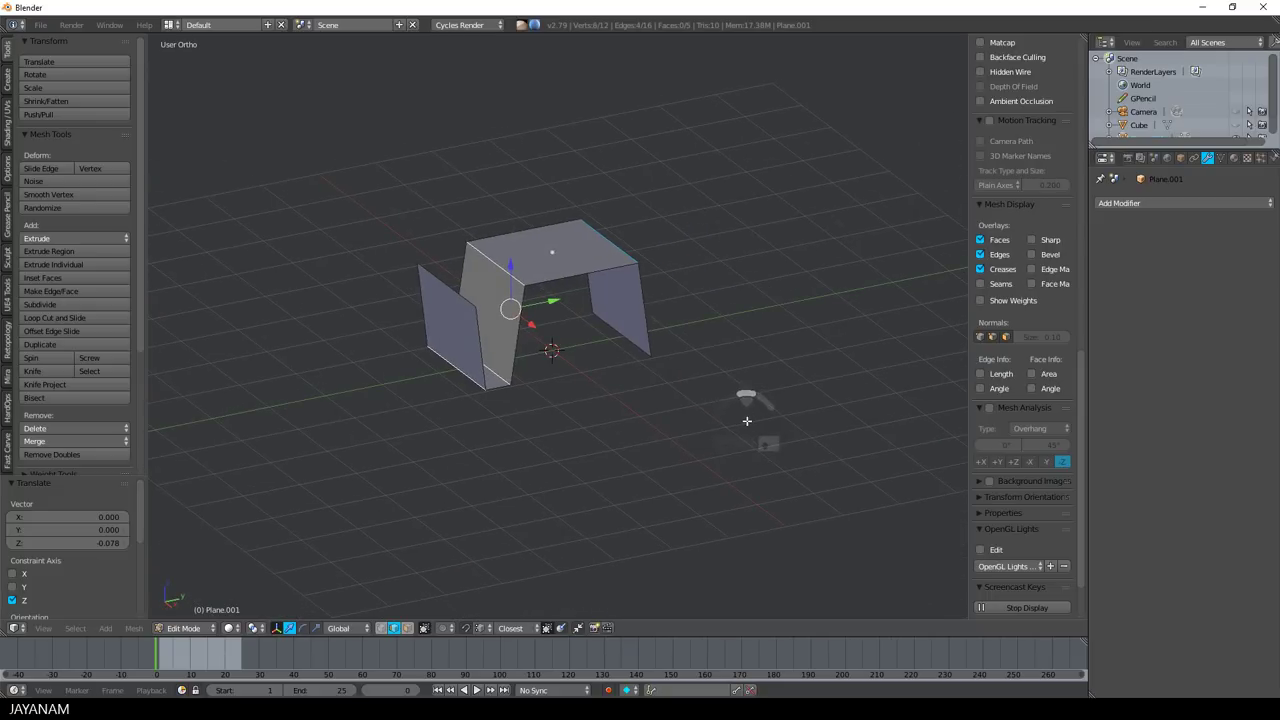
key("ctrl+b")
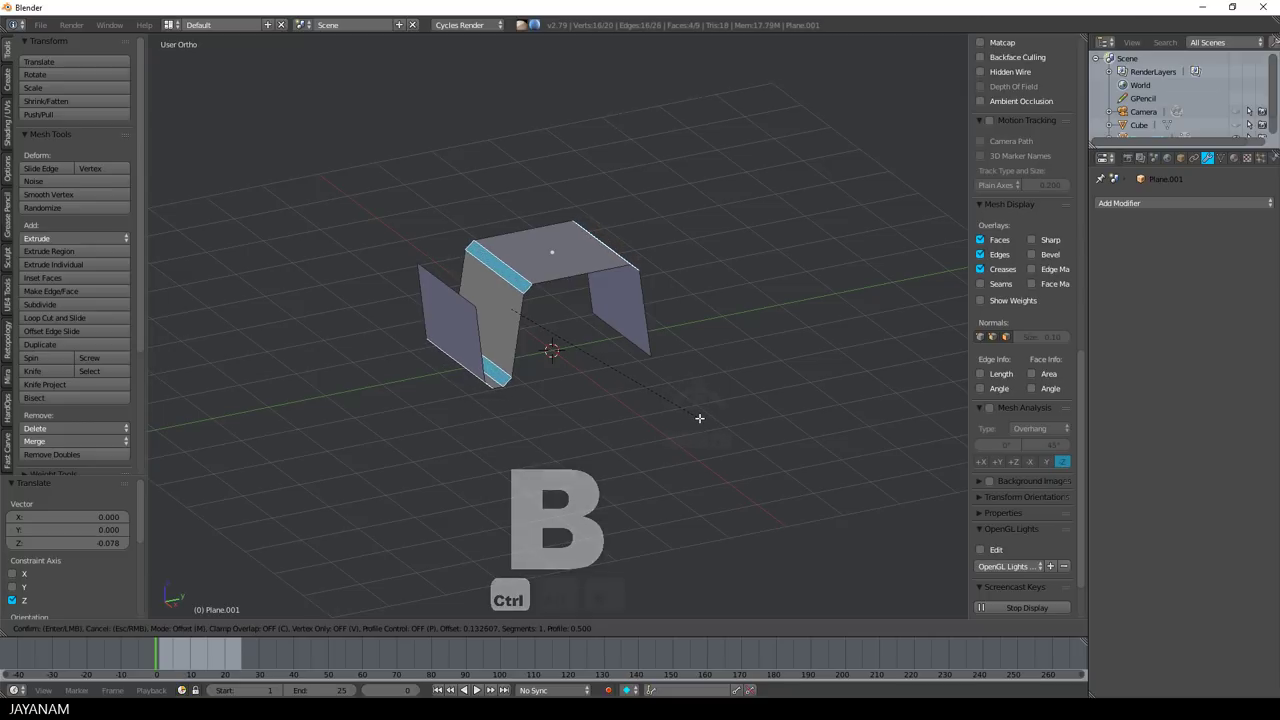
scroll(699, 418, "up", 3)
scroll(699, 418, "up", 1)
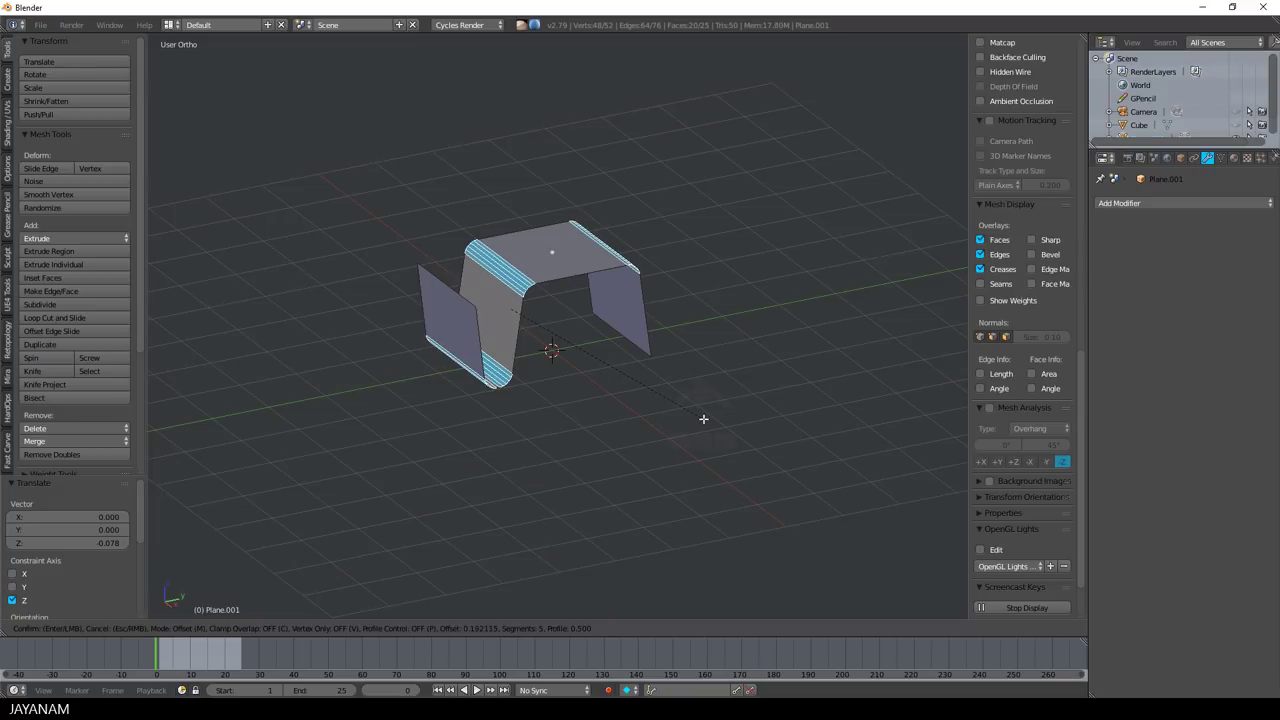
left_click(702, 418)
middle_click_drag(702, 418, 717, 375)
key("a")
key("Tab")
Add a Solidify modifier to the bent sheet with a thickness of 0.066 and Even Thickness enabled.
left_click(517, 278)
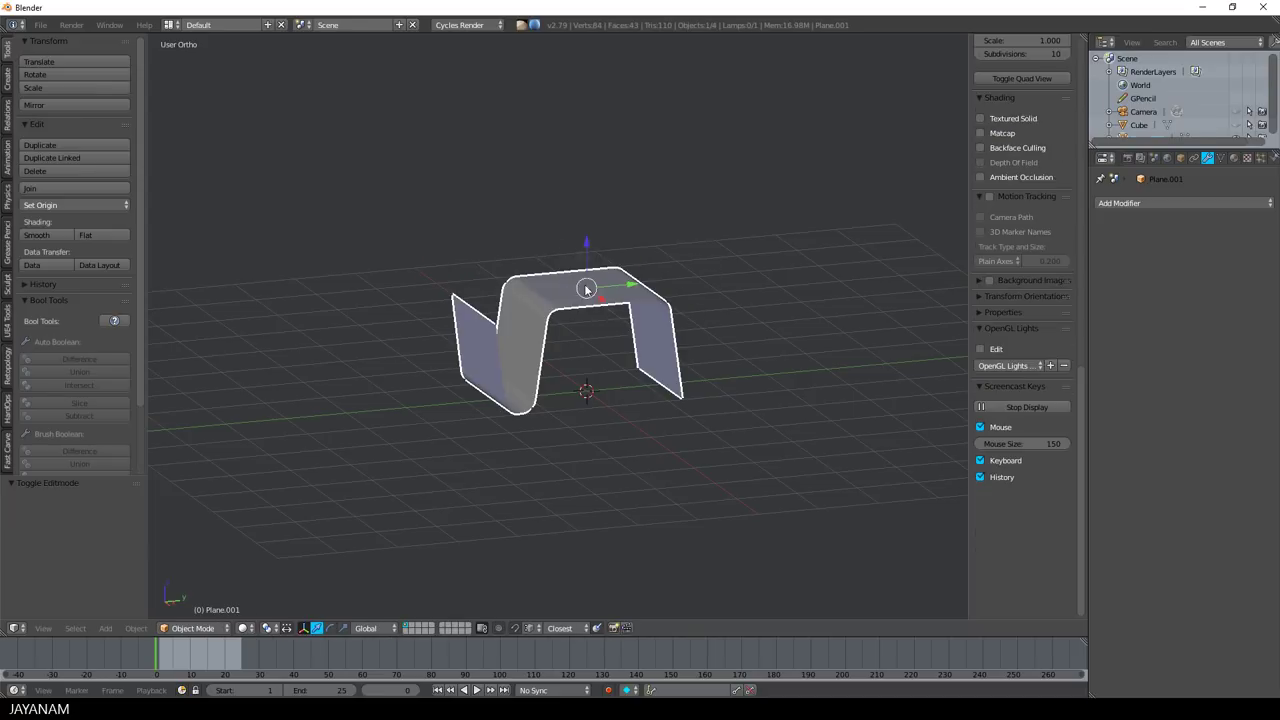
left_click(1152, 199)
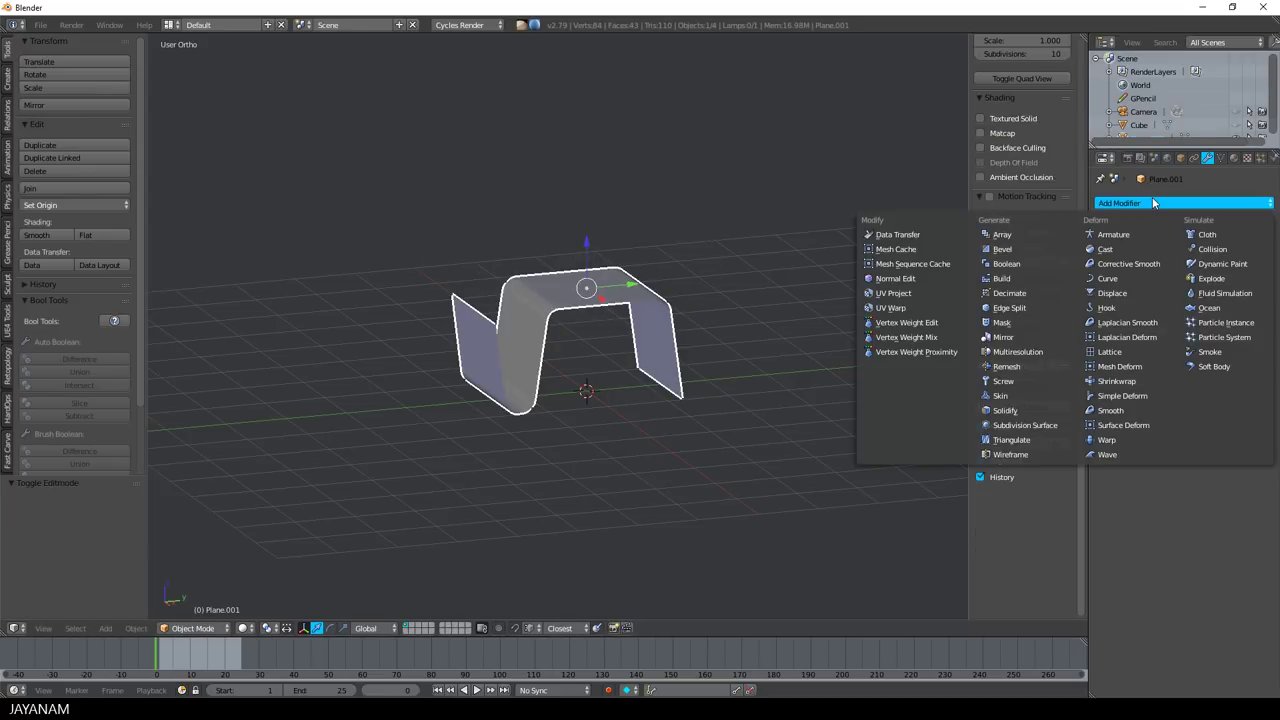
left_click(1030, 410)
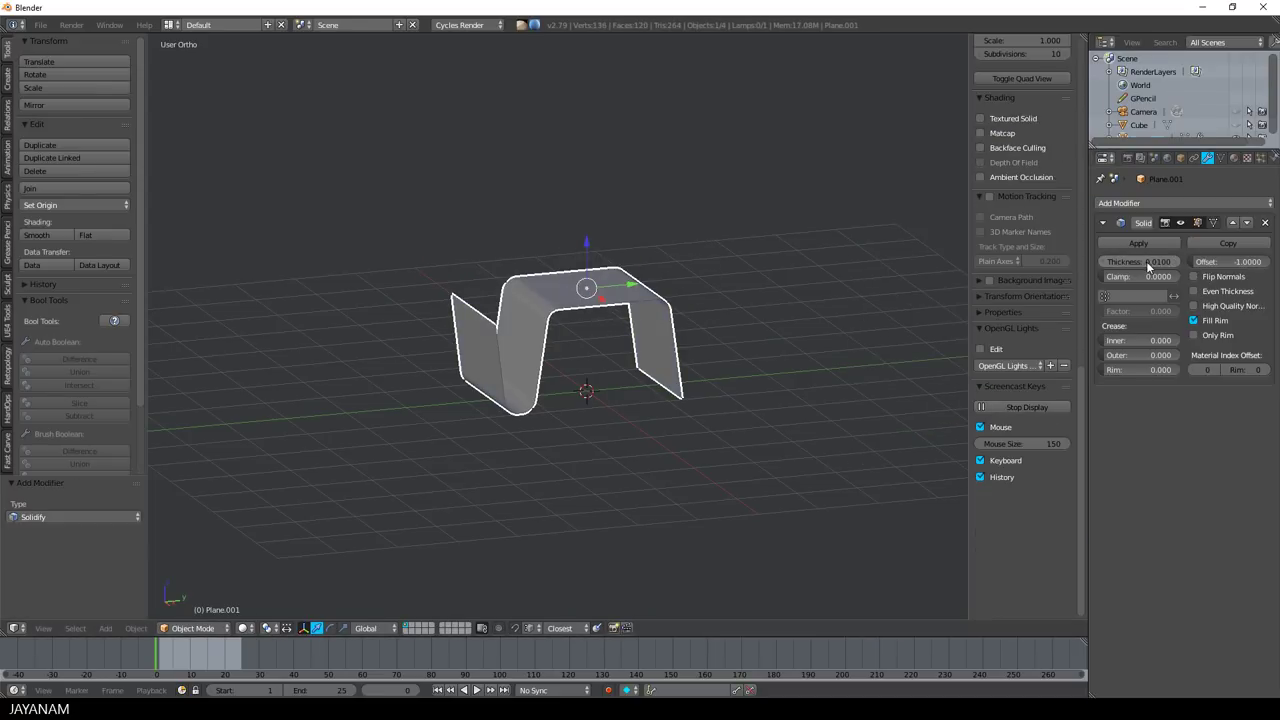
left_click_drag(1148, 265, 1190, 265)
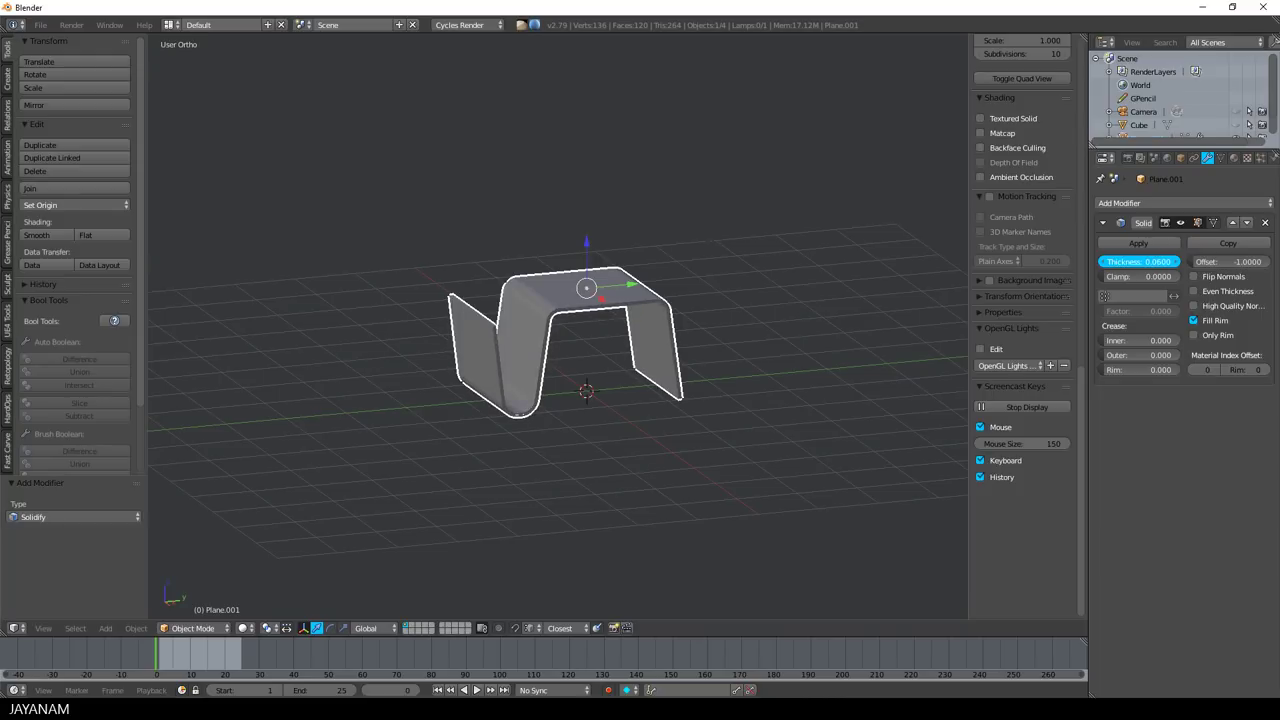
left_click_drag(1190, 265, 1200, 265)
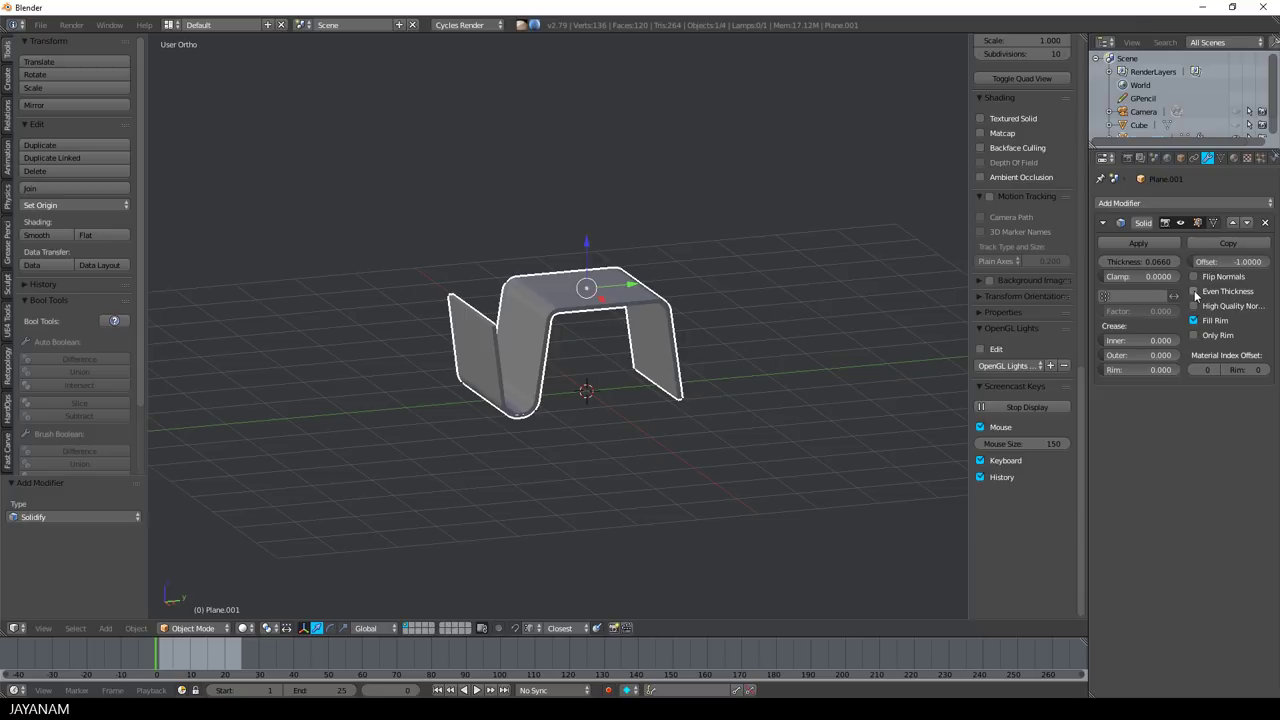
left_click(1194, 291)
Raise the whole object about 0.084 units along Z in the right view.
mouse_move(749, 357)
middle_mouse_down()
mouse_move(757, 366)
mouse_move(743, 356)
middle_mouse_up()
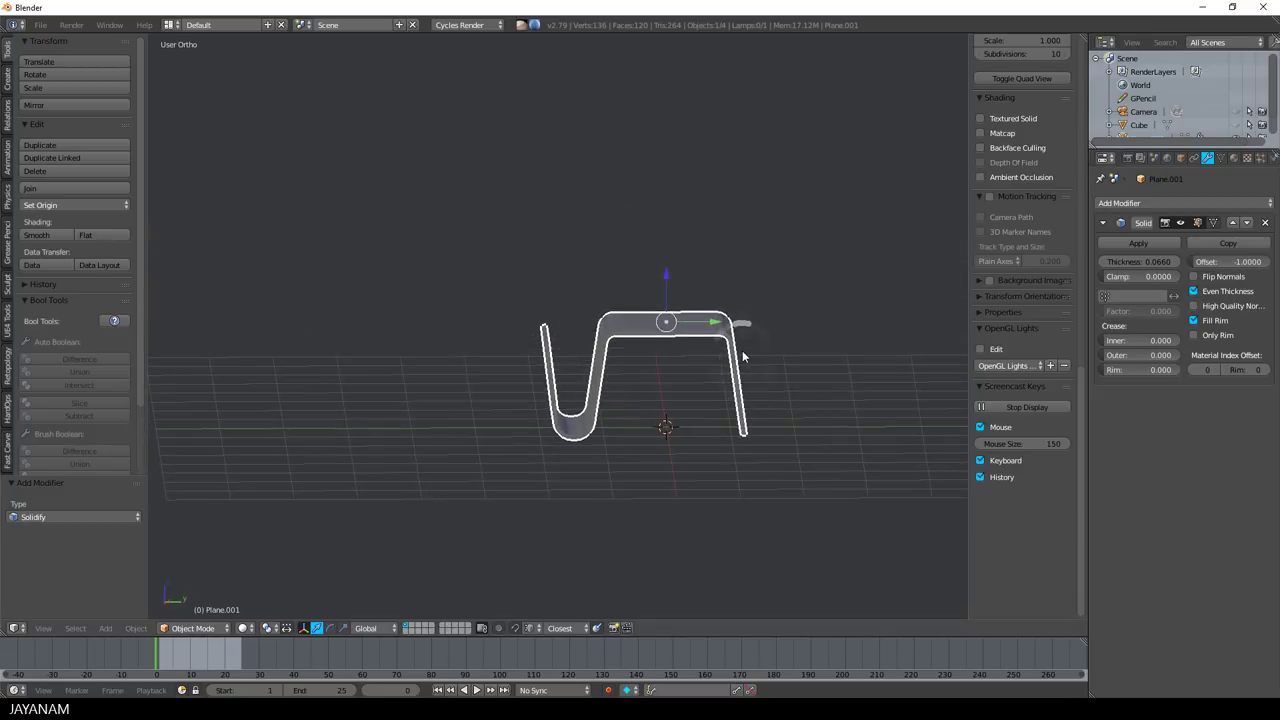
key("KP_3")
left_click_drag(672, 302, 673, 304)
middle_click_drag(673, 304, 831, 451)
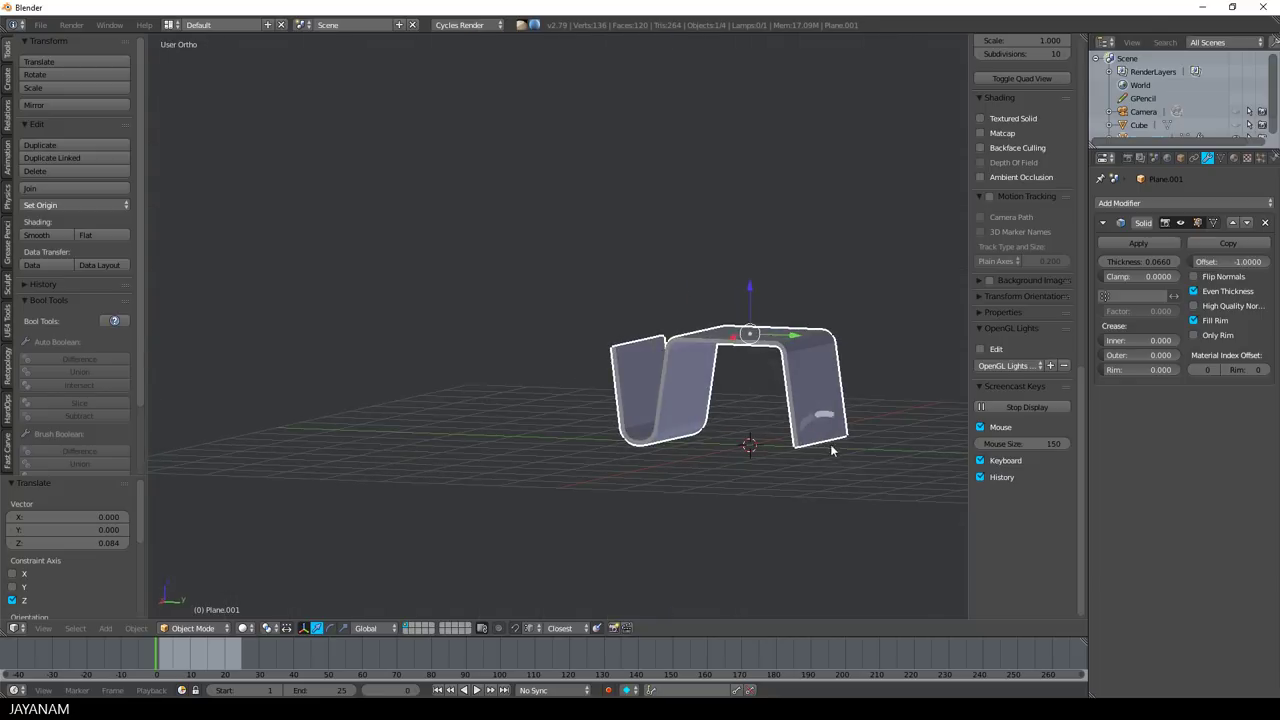
In Edit Mode, move the single leg's bottom edge about 0.06 units outward along Y and 0.07 units down.
key("Tab")
key("KP_3")
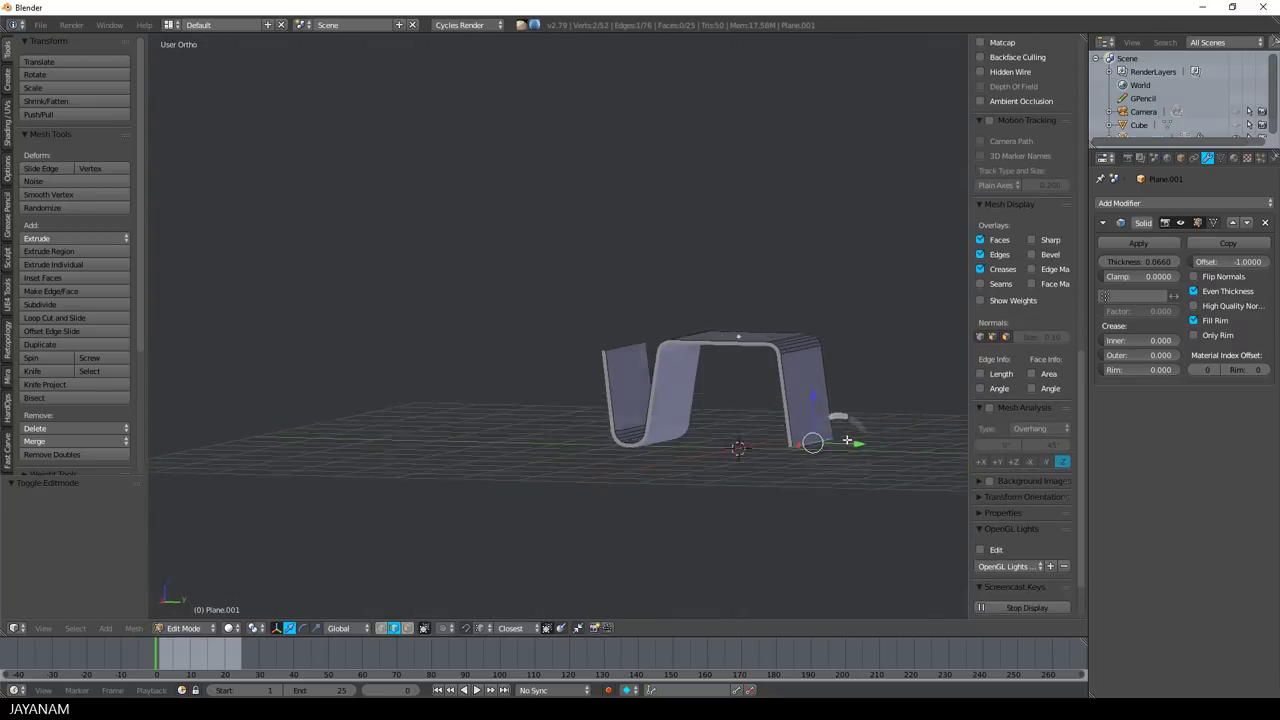
key("g")
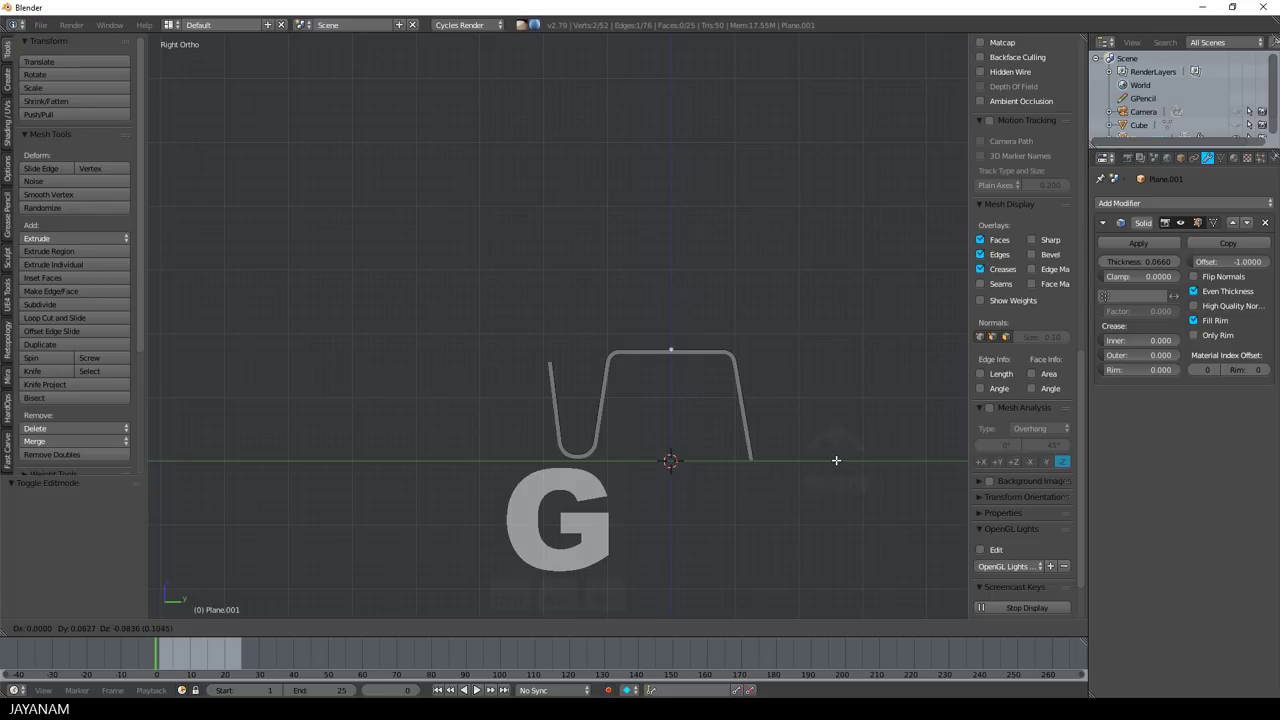
left_click(836, 460)
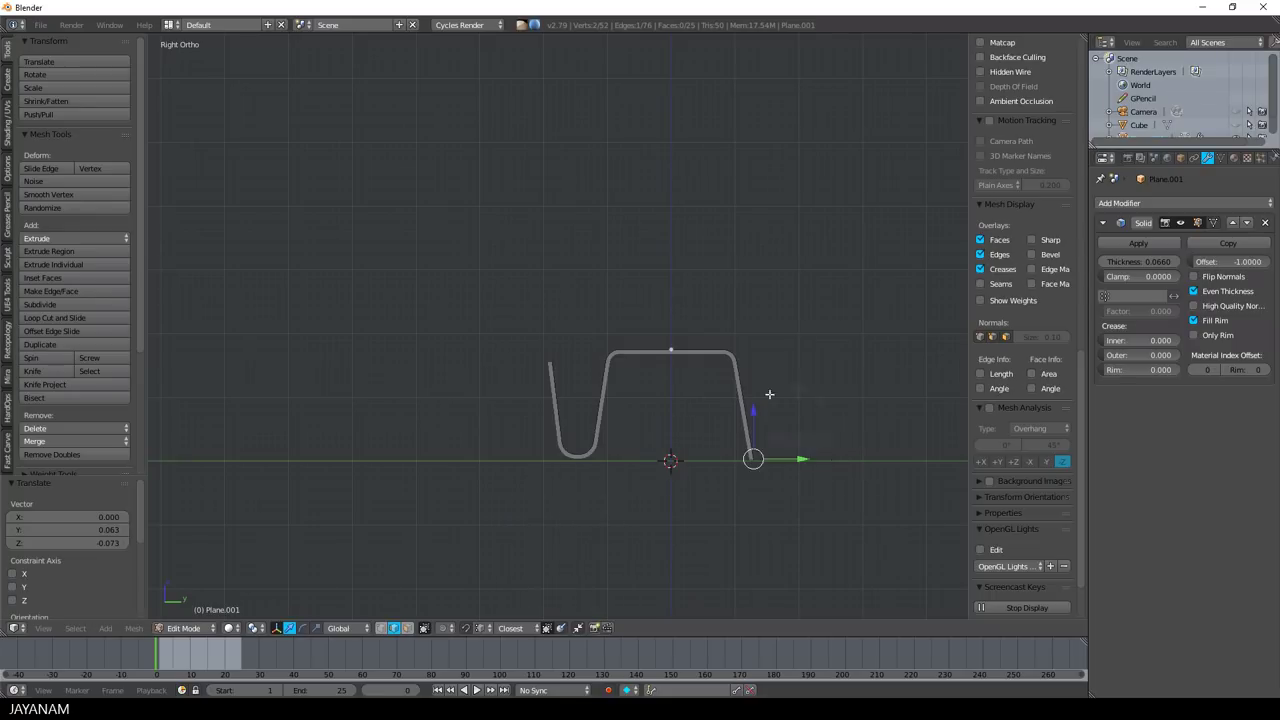
Return to Object Mode and lower the whole object about 0.02 units along Z.
key("Tab")
key("g")
key("z")
left_click(708, 322)
middle_click_drag(745, 340, 723, 358)
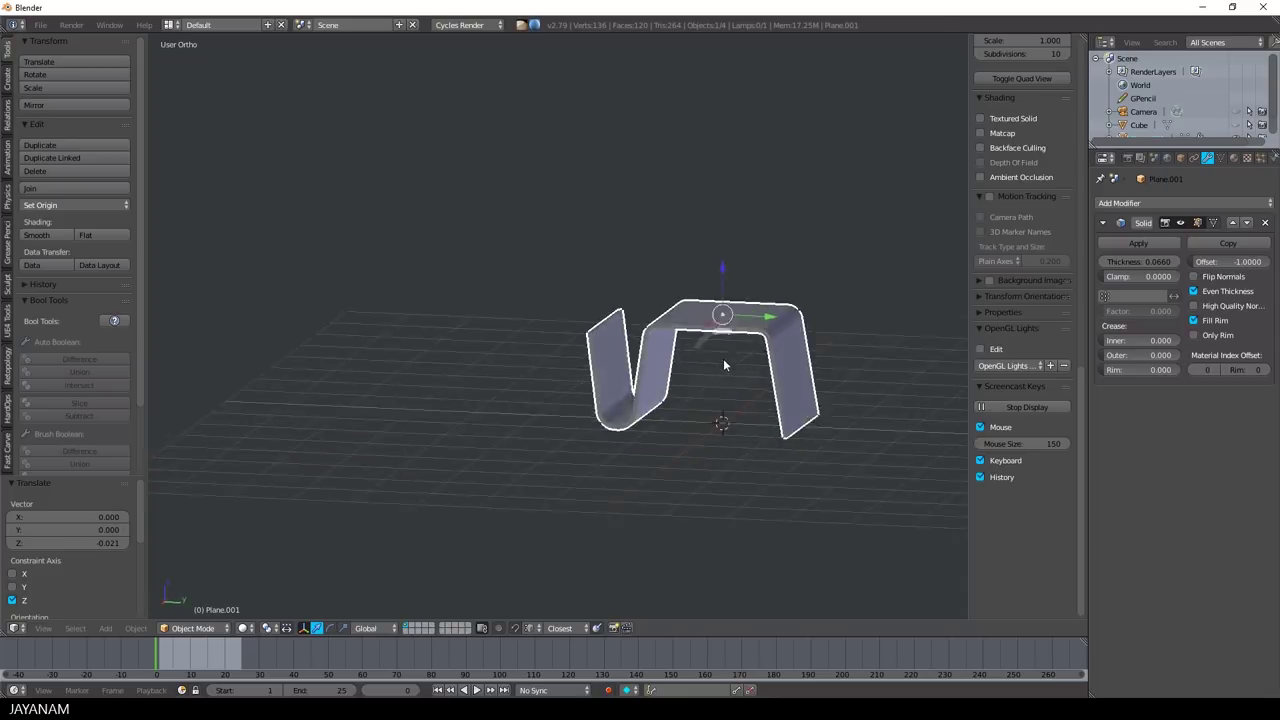
Apply the Solidify modifier to the bent sheet.
key("q")
left_click(570, 367)
middle_click_drag(570, 367, 688, 406)
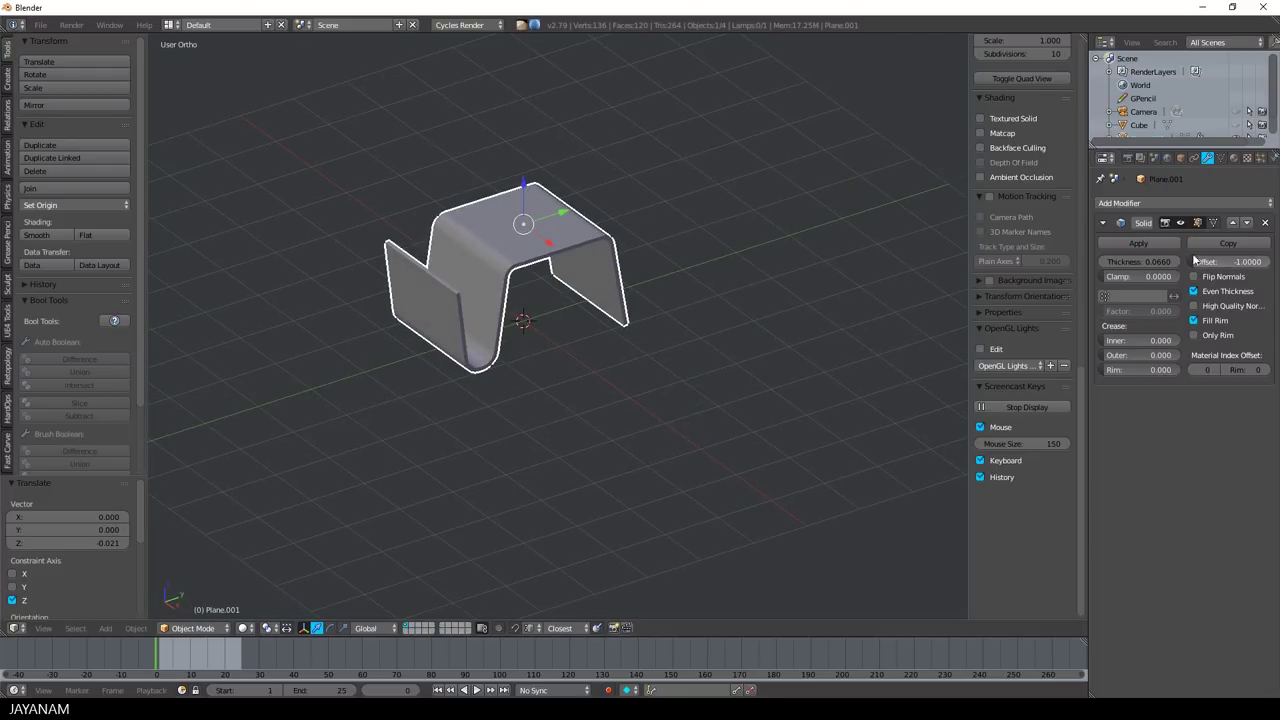
left_click(1142, 242)
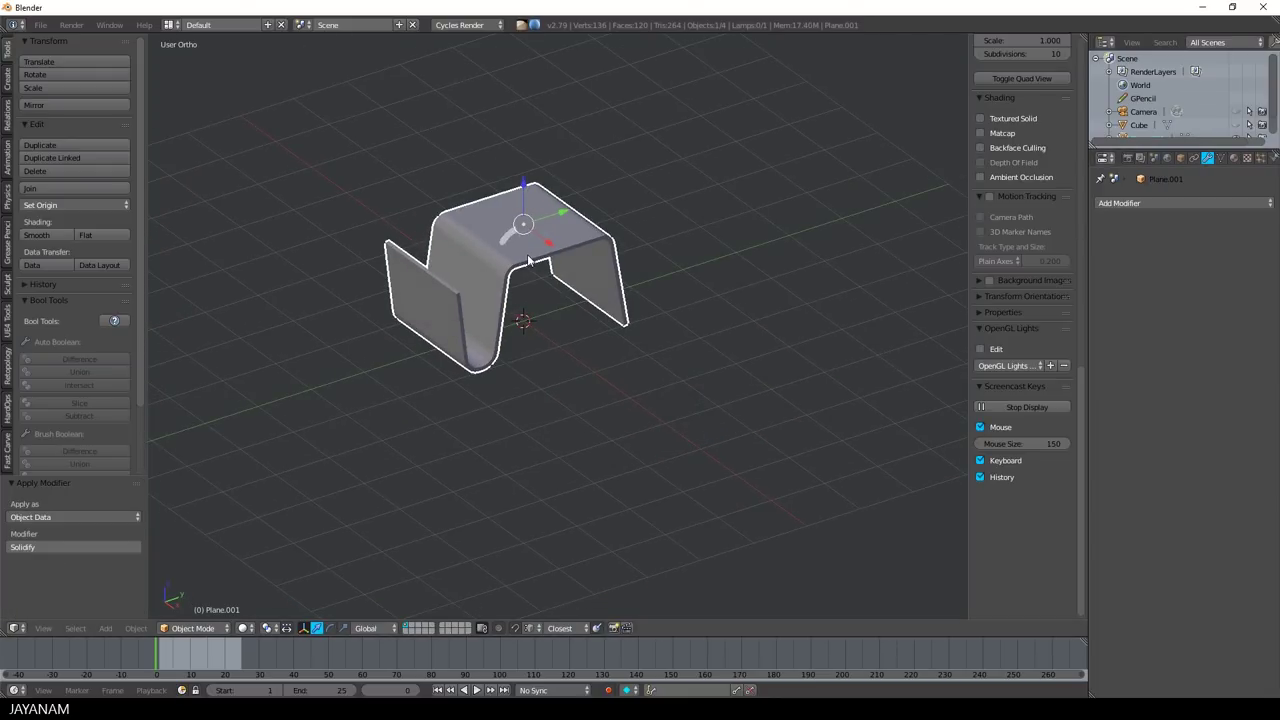
In Edit Mode, bevel the four corner edges at the sheet's two free ends by about 0.261 with 8 segments, and return to Object Mode.
key("Tab")
left_click(823, 316)
scroll(419, 288, "up", 3)
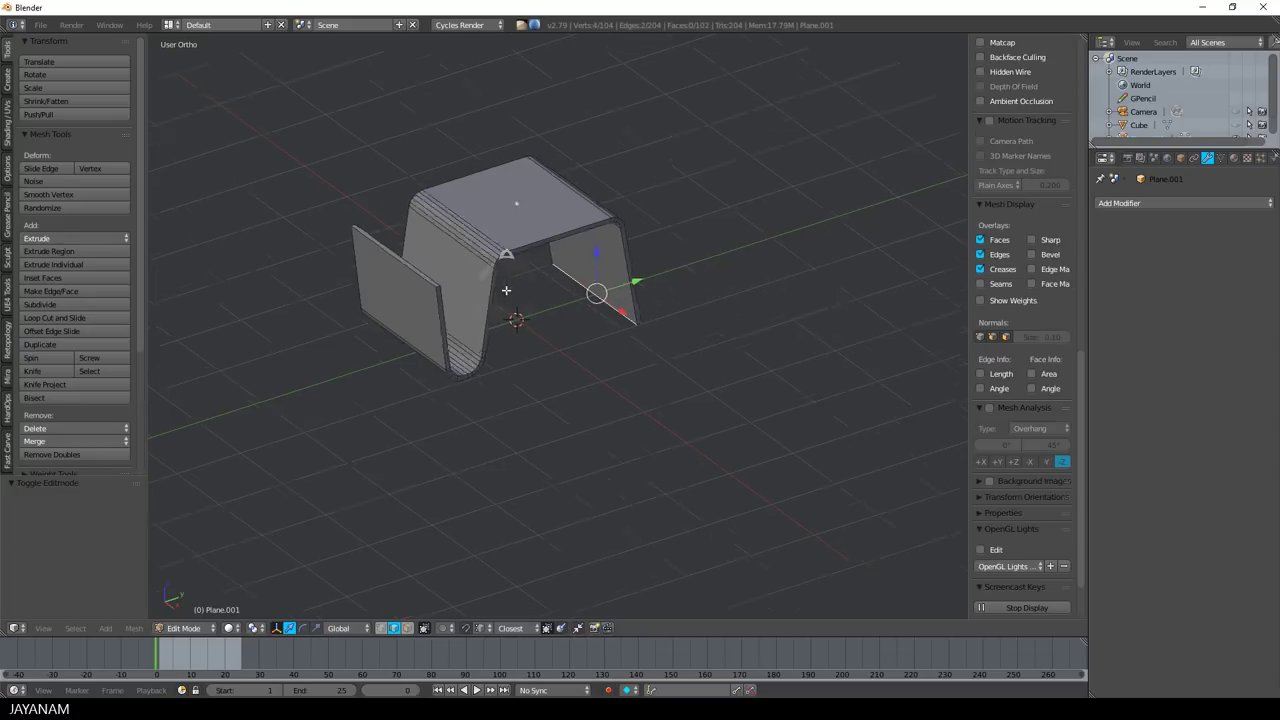
right_click(384, 236)
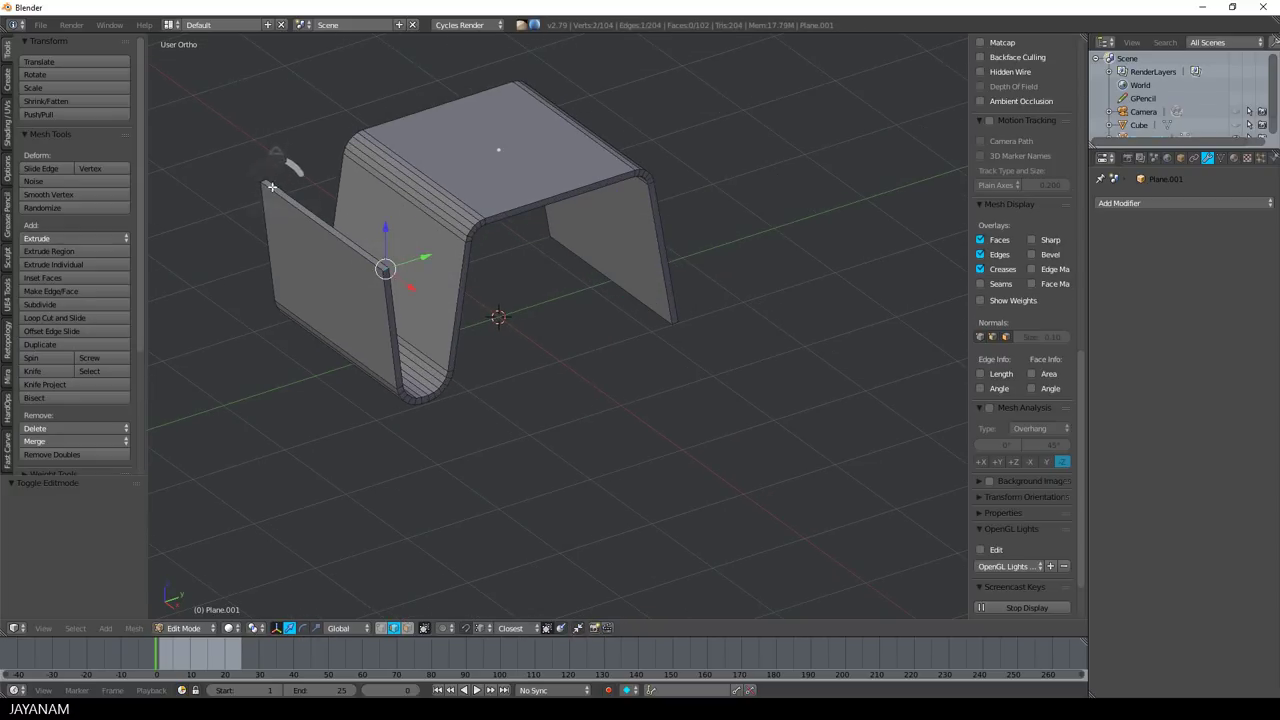
middle_click_drag(852, 320, 683, 345)
right_click(864, 462, "shift")
right_click(592, 368, "shift")
scroll(660, 420, "up", 5)
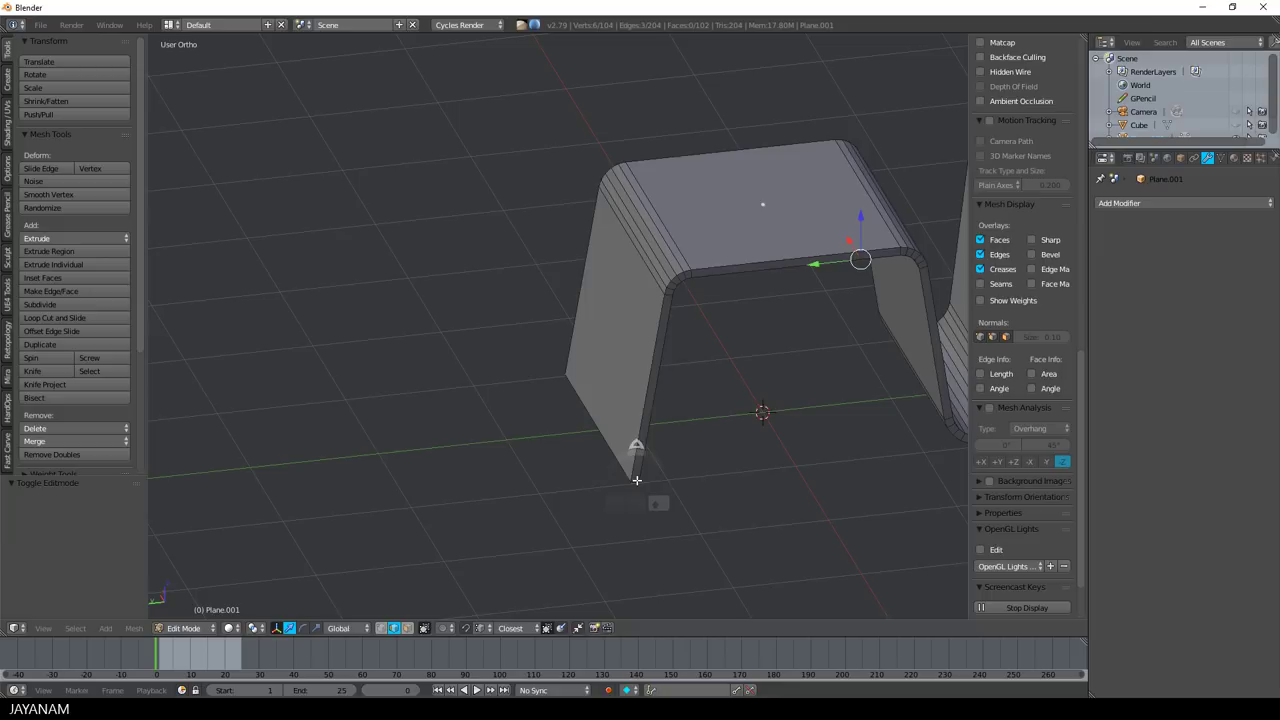
right_click(635, 481, "shift")
key("ctrl+b")
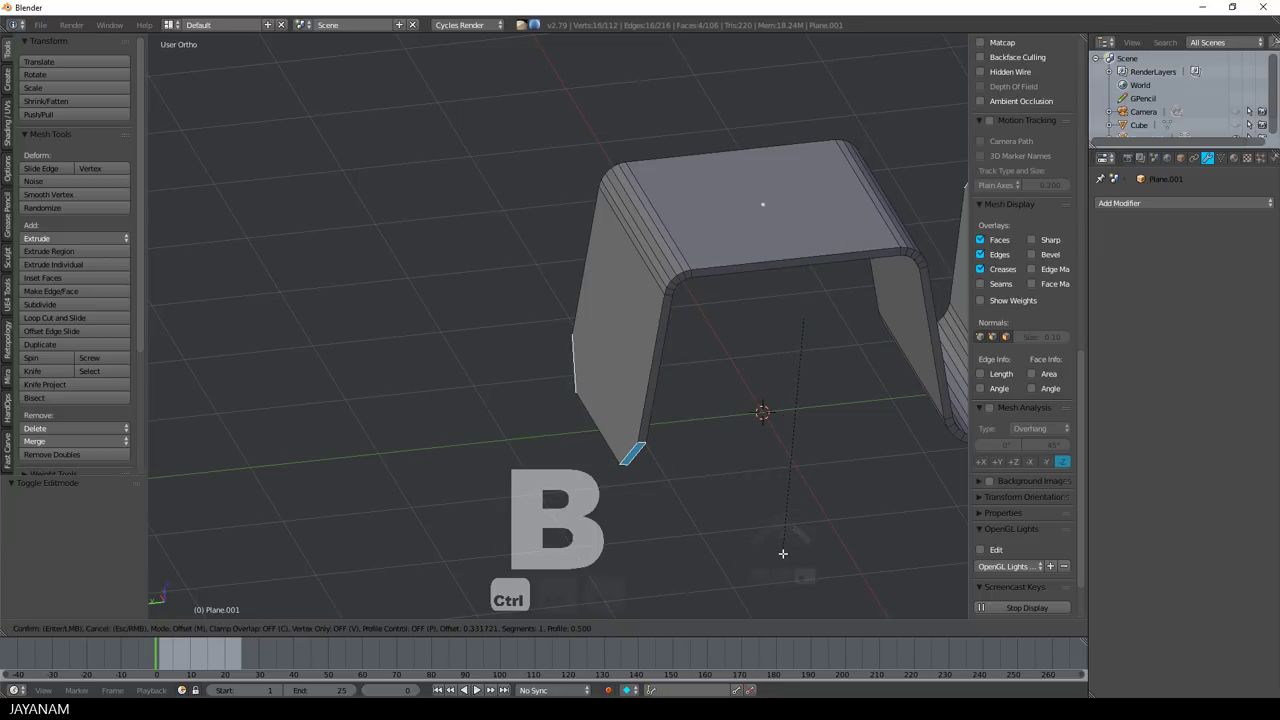
scroll(780, 554, "up", 7)
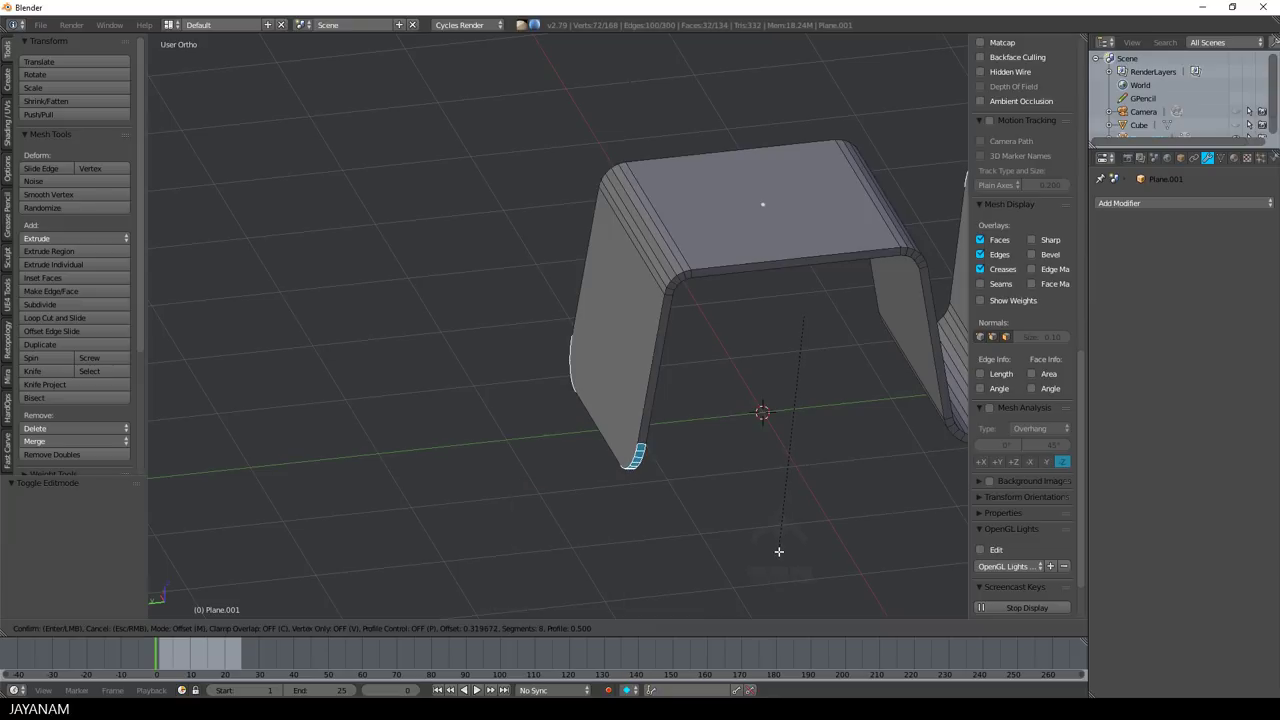
left_click(816, 543)
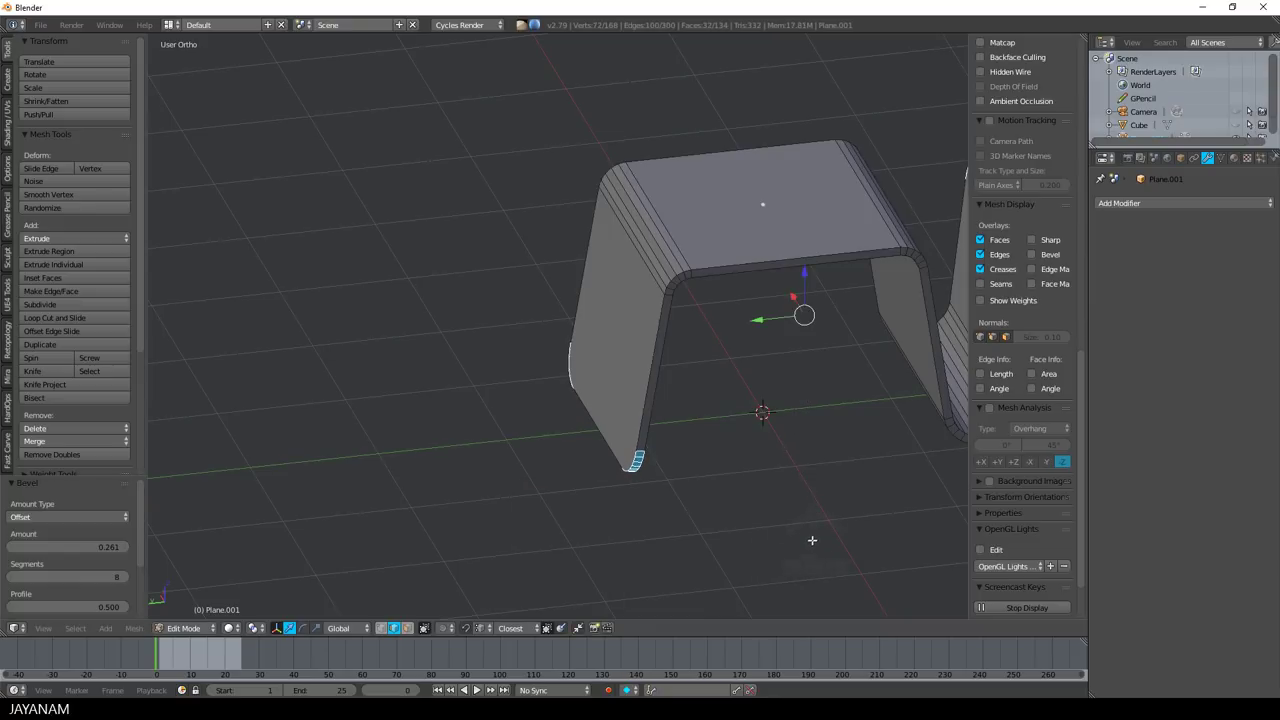
middle_click_drag(816, 543, 673, 372)
key("Tab")
left_click(532, 306)
scroll(621, 405, "up", 2)
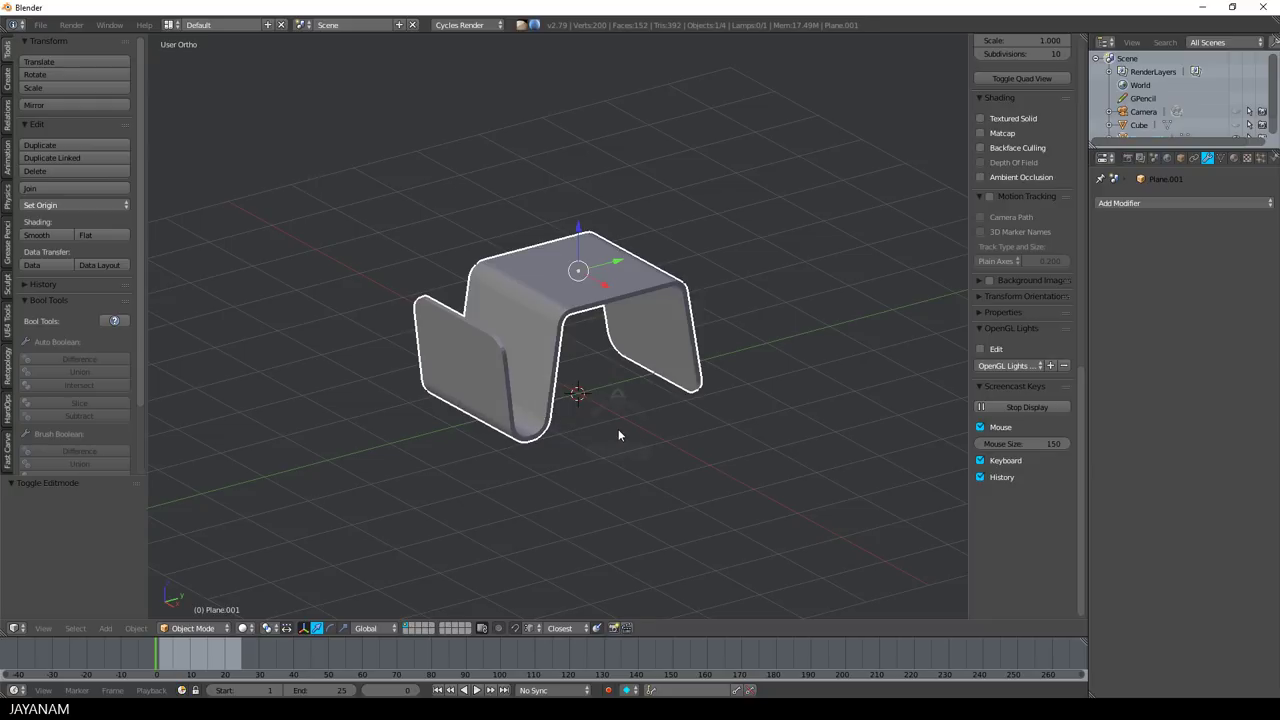
Add a cube and move it about 3.8 units along negative Y, clear of the table.
key("shift+a")
mouse_move(619, 432)
left_click(665, 160)
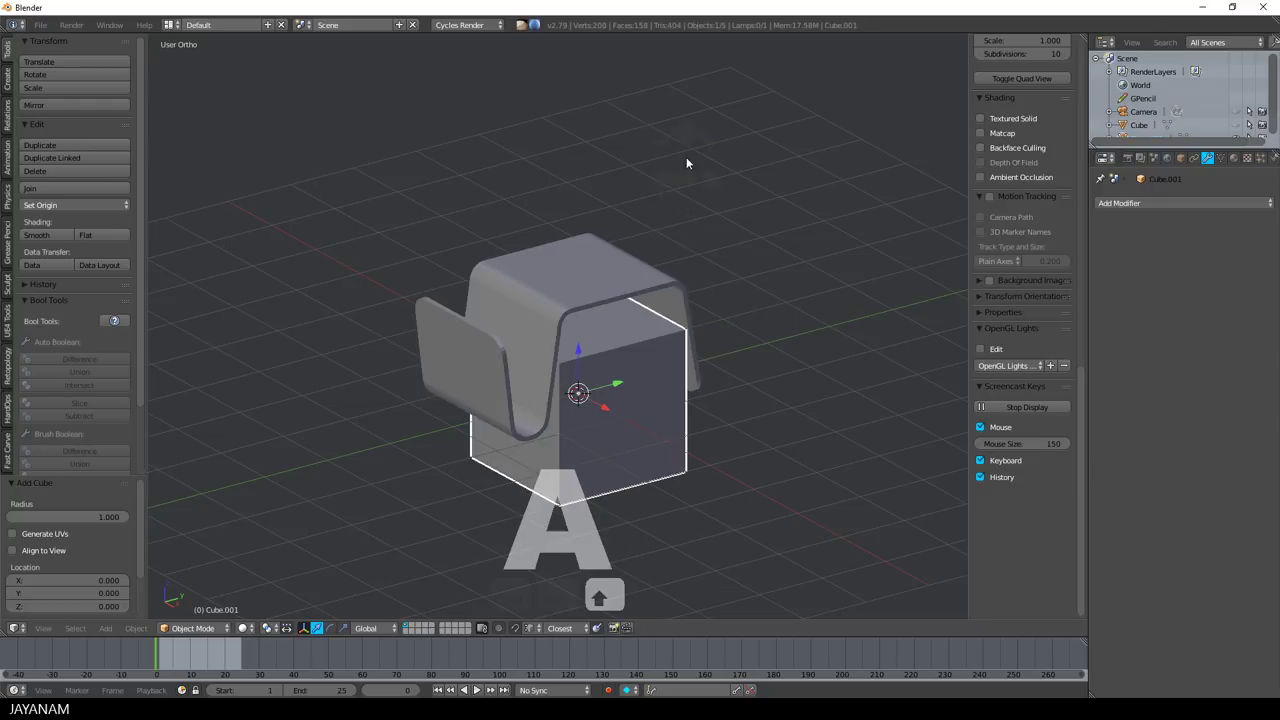
scroll(682, 356, "down", 4)
left_click_drag(602, 364, 478, 376)
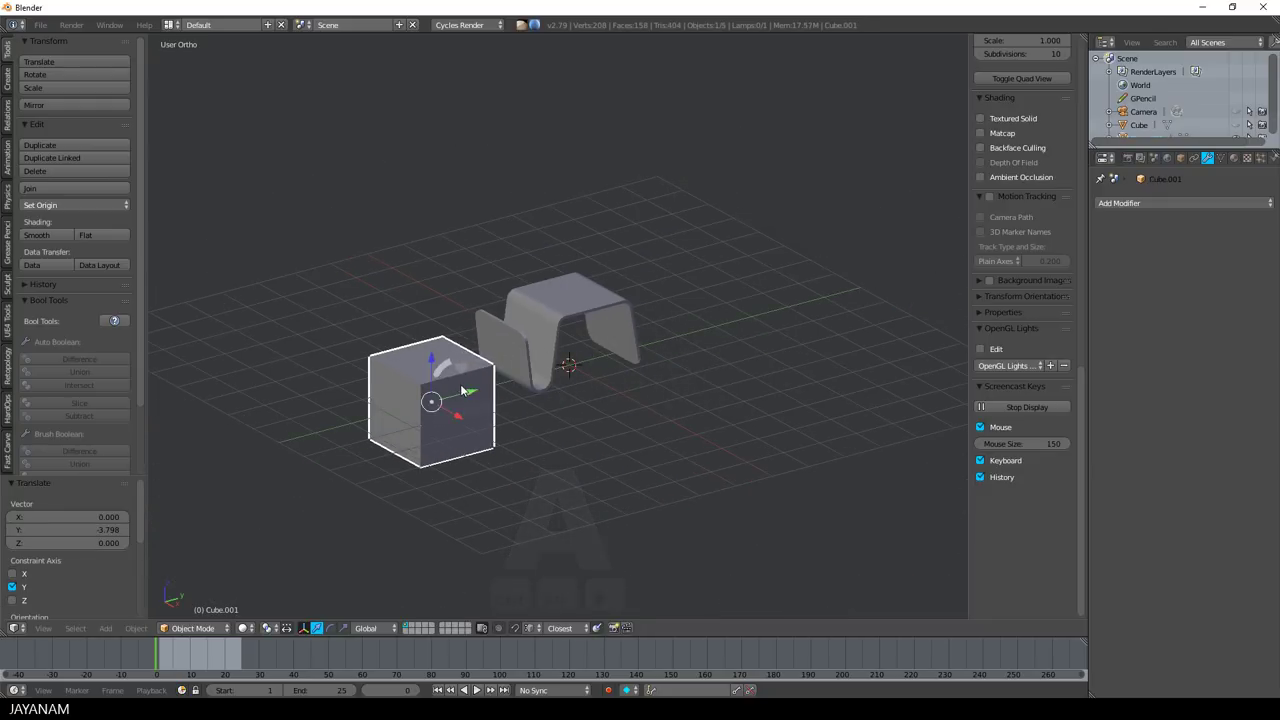
In the right view, scale the cube uniformly to about 0.41 and flatten it along Z by a factor of about 0.241.
key("KP_3")
key("s")
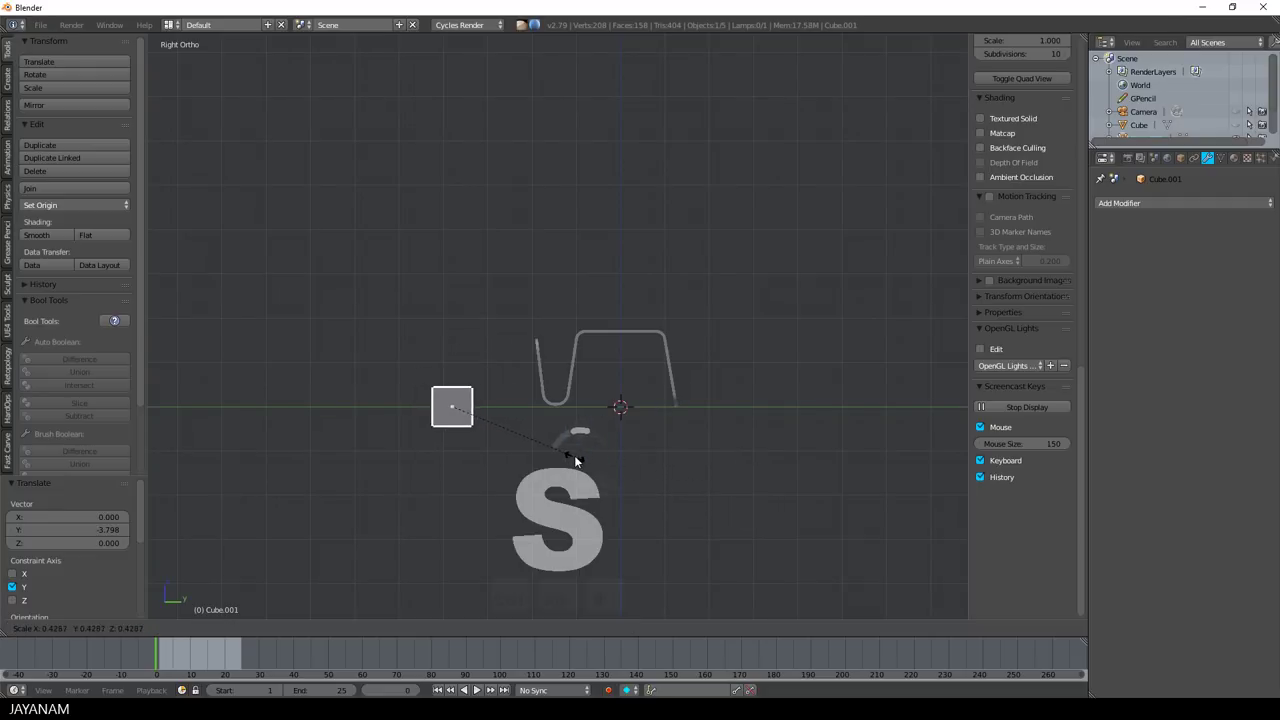
left_click(570, 454)
key("s")
key("z")
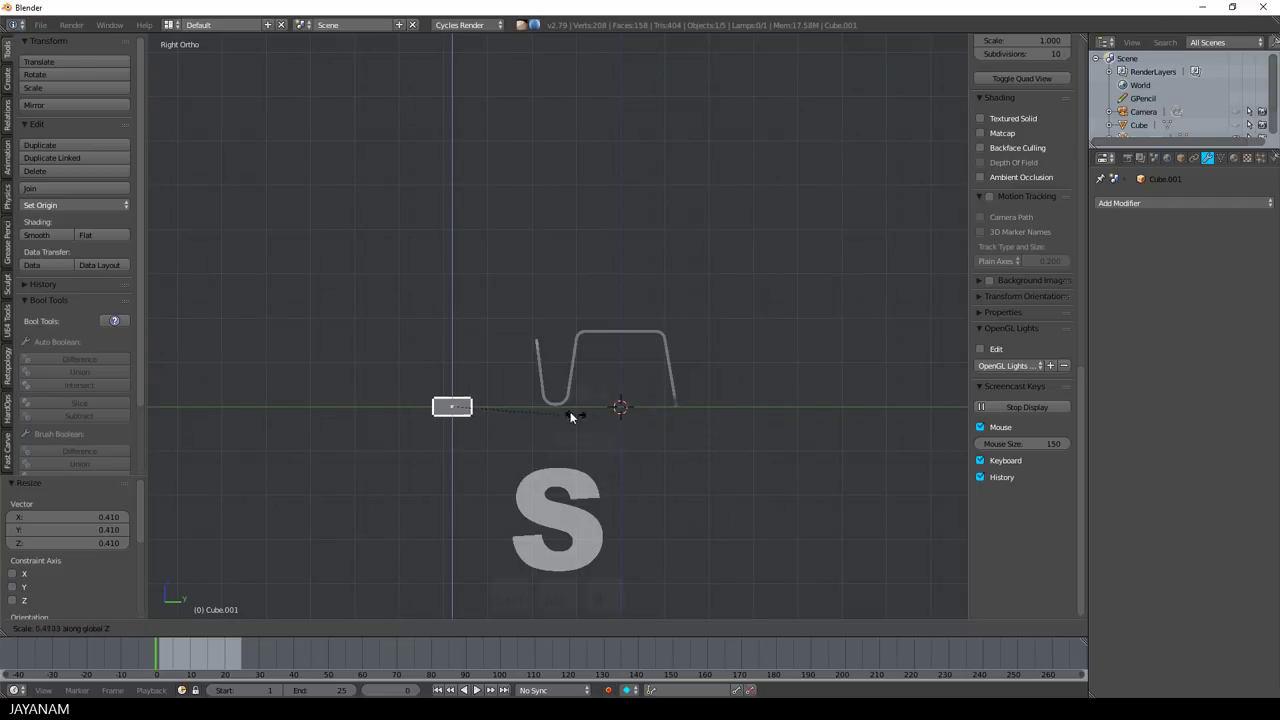
left_click(519, 410)
middle_click_drag(519, 406, 537, 440)
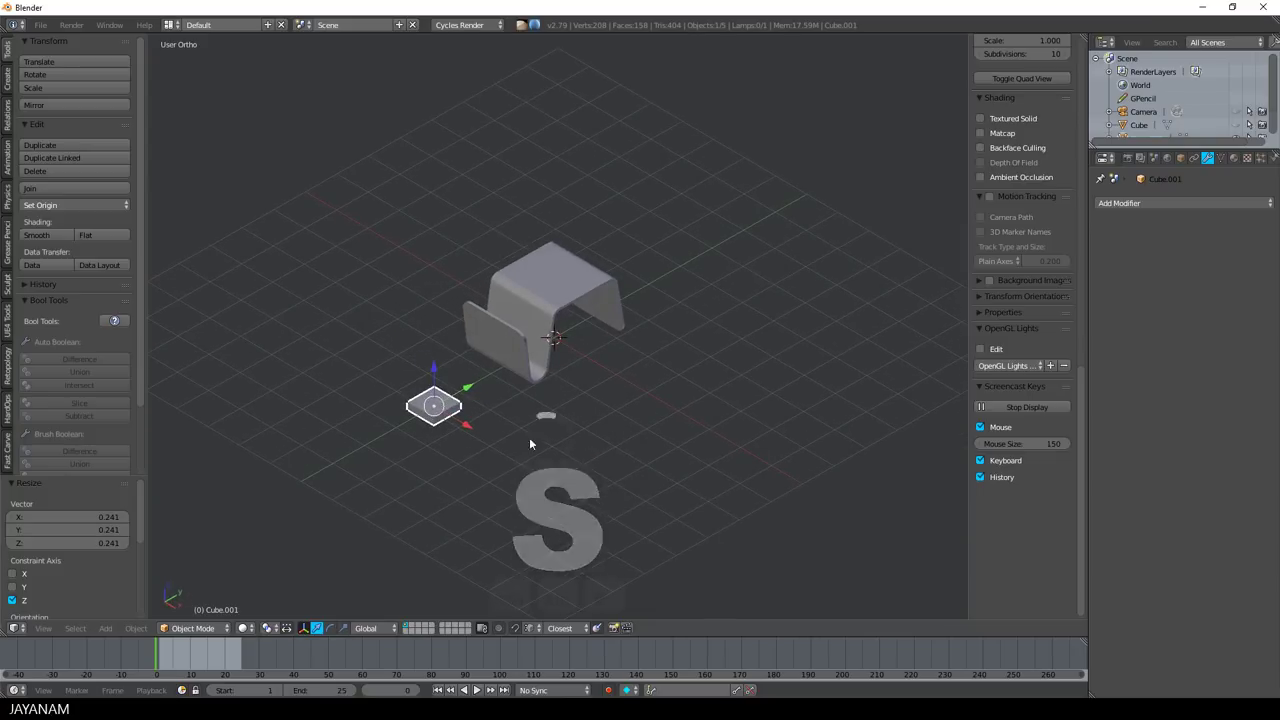
Move the flattened box about 2.29 units along Y to the side pocket and raise it about 0.85 units along Z.
key("g")
left_click(531, 336)
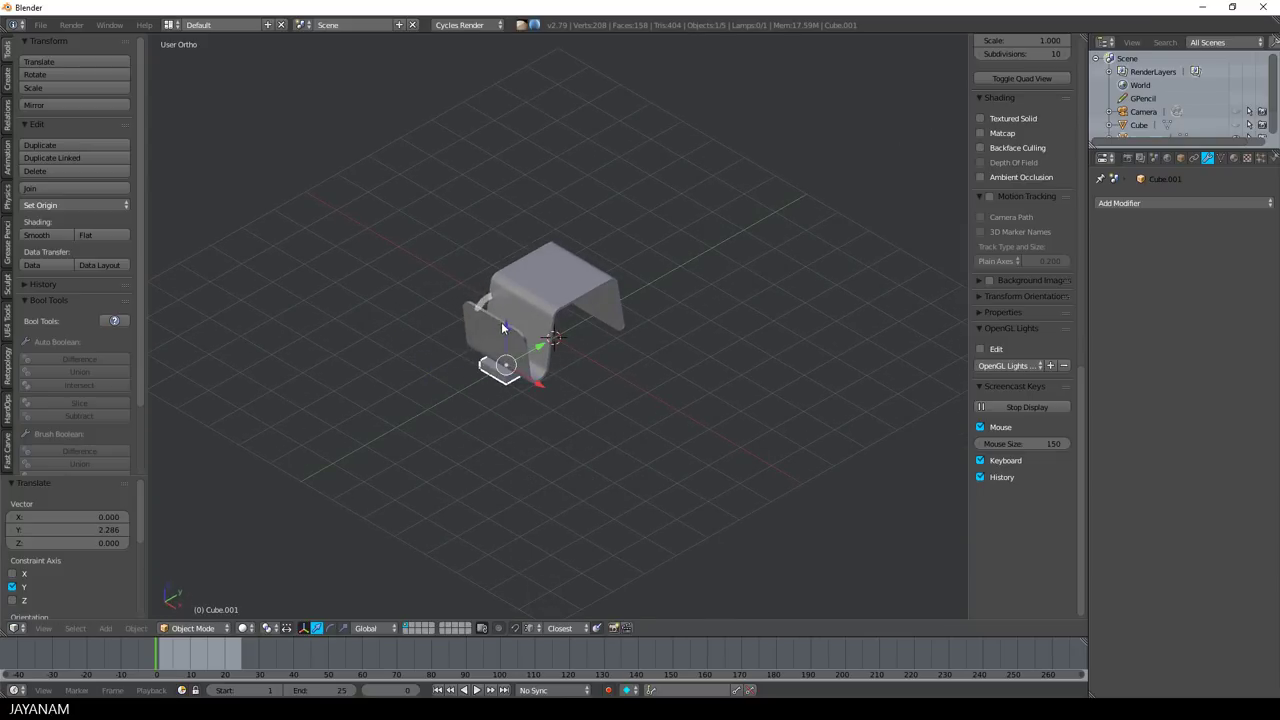
key("g")
key("z")
left_click(569, 298)
In the right view, shift the box about 0.37 units along negative Y onto the pocket's outer wall and scale it to about 0.526.
key("KP_3")
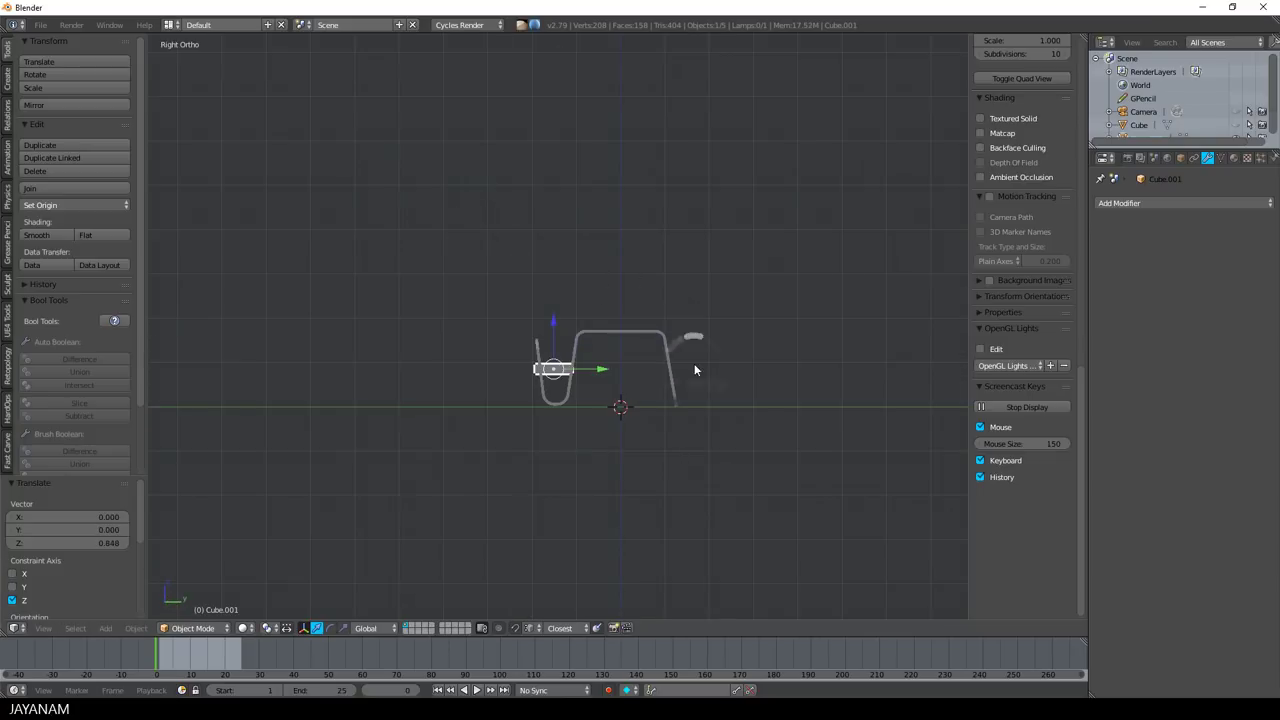
scroll(694, 363, "up", 2)
key("g")
key("y")
left_click(569, 400)
key("s")
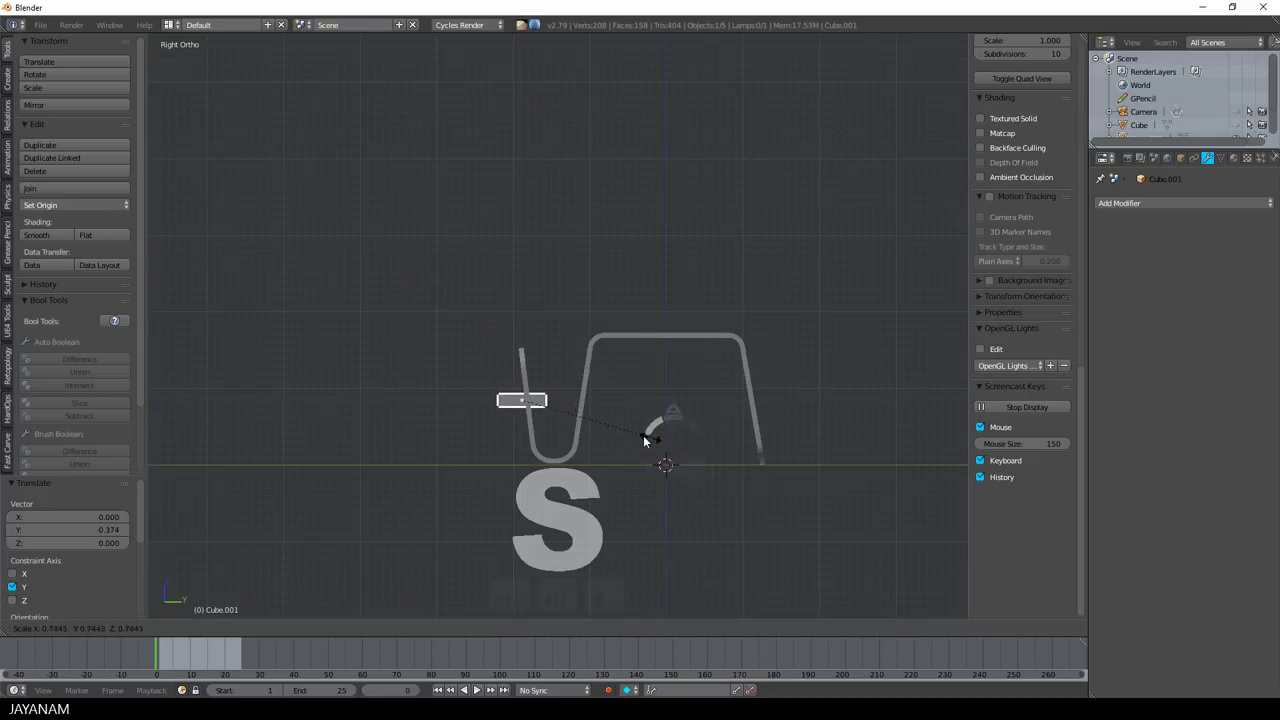
left_click(614, 438)
Rotate the box about -7.96° to match the wall's slant and move it about 0.03 units along Y and 0.42 units up.
key("r")
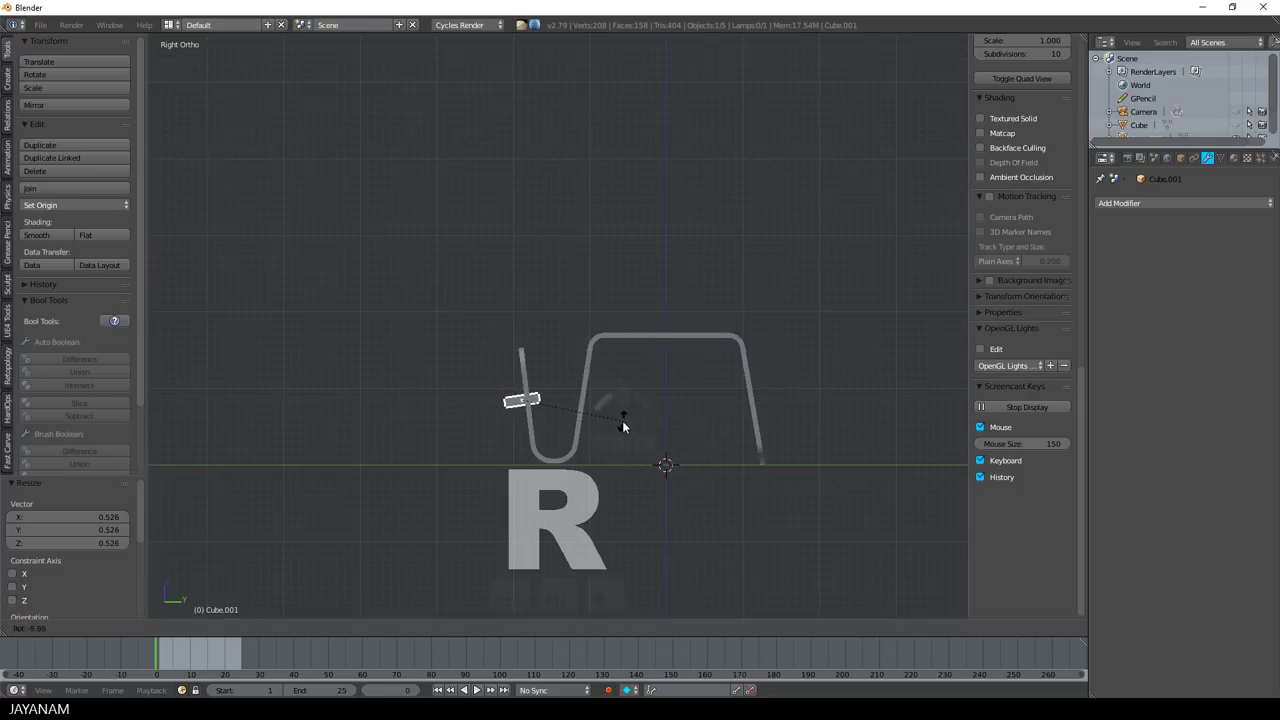
left_click(622, 427)
scroll(601, 388, "up", 4)
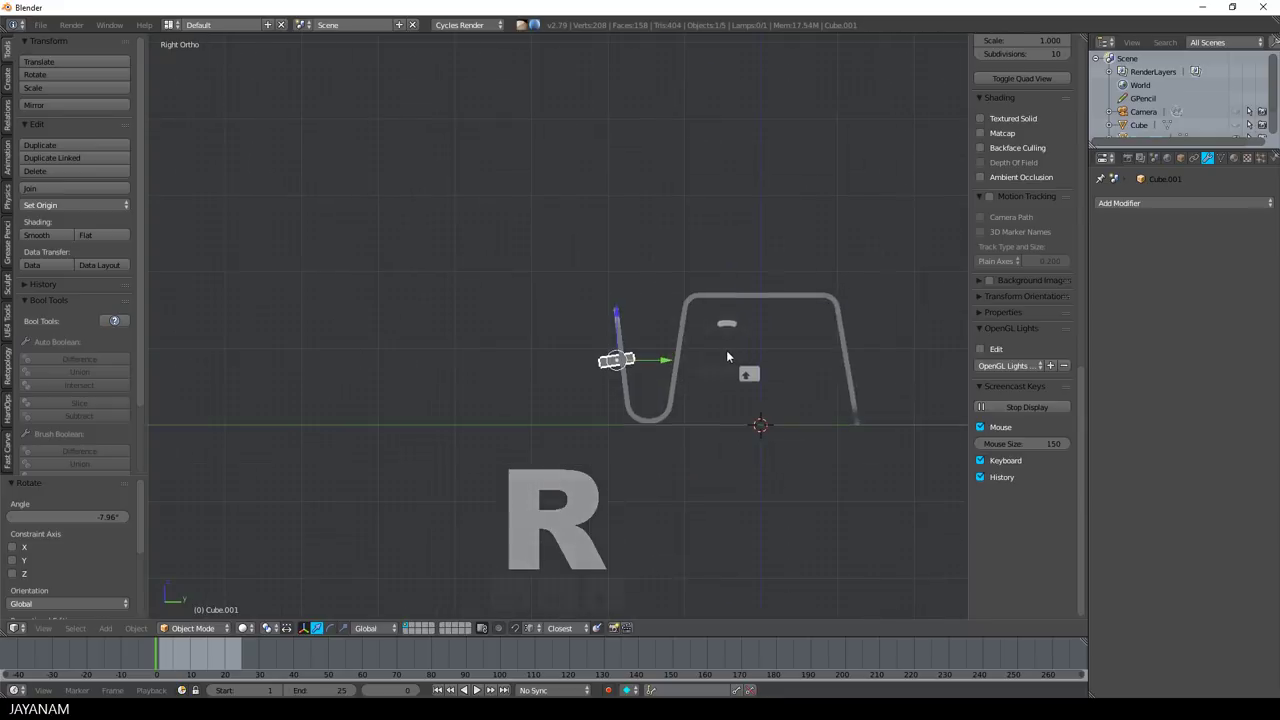
key("g")
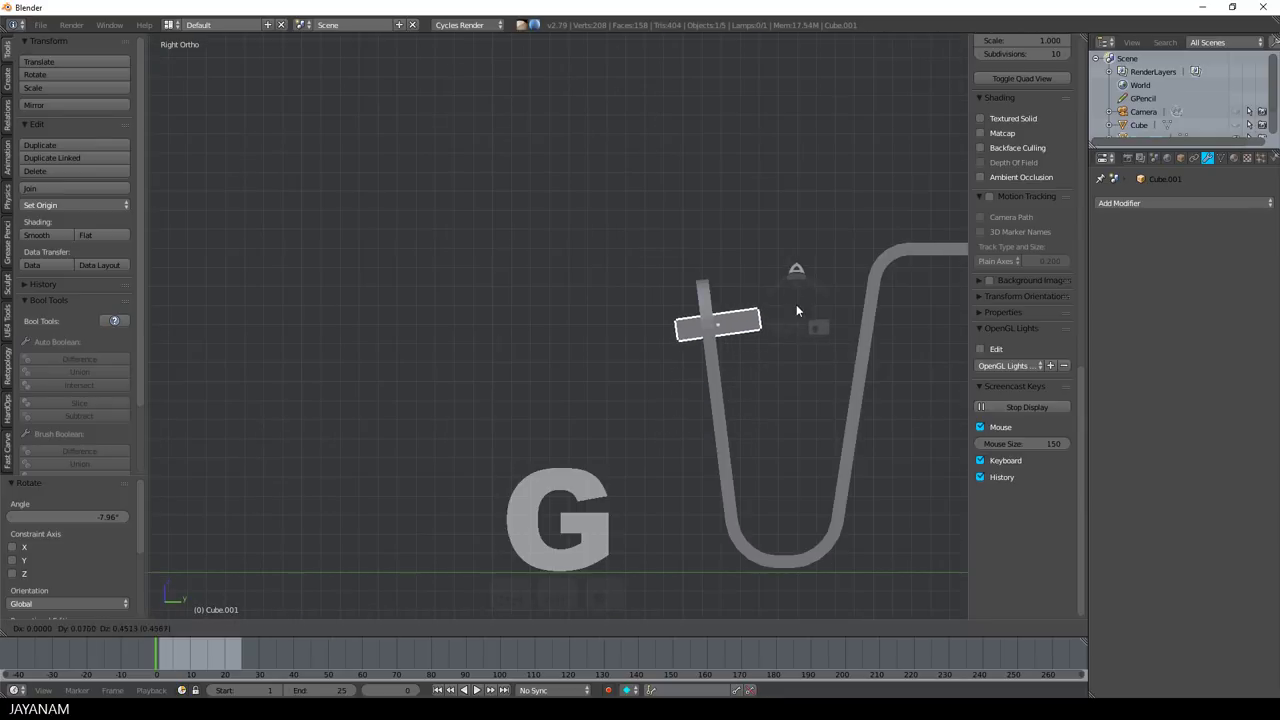
left_click(790, 312)
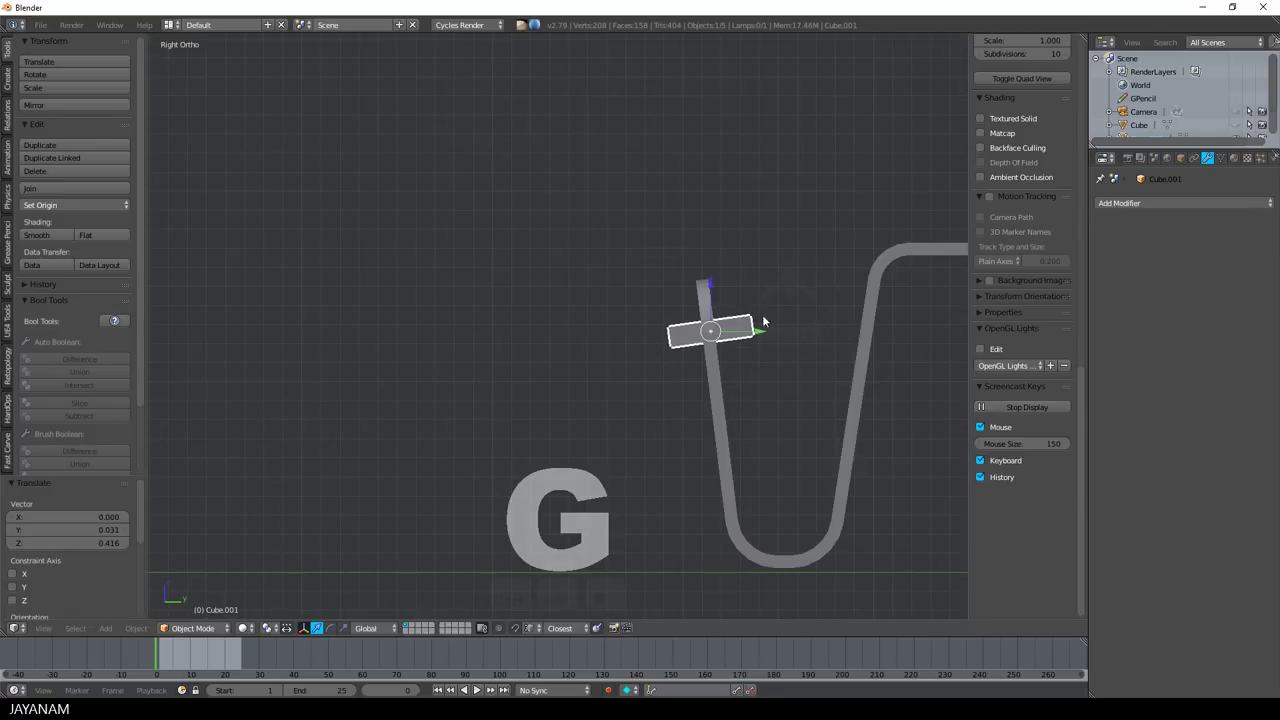
Apply the small box's scale.
middle_click_drag(763, 320, 612, 327)
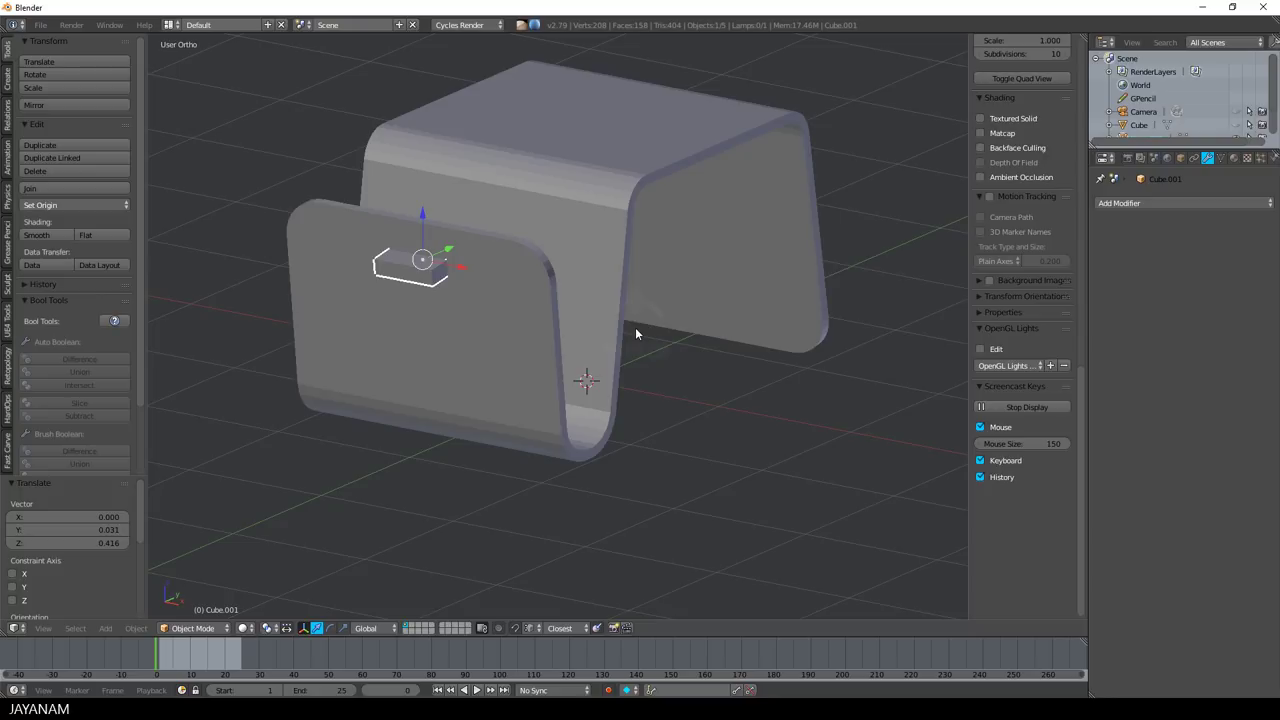
key("ctrl+a")
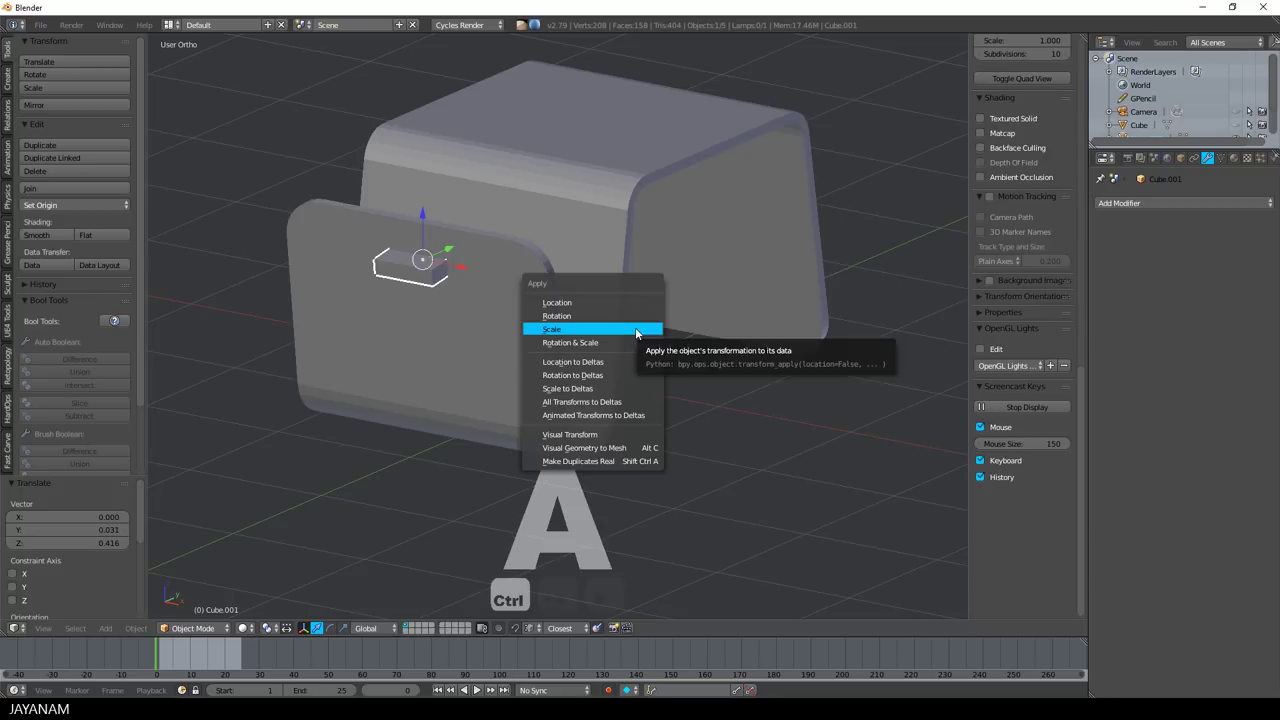
left_click(635, 330)
In Edit Mode, bevel the box's four edges running through the pocket wall by about 0.033 with 3 segments, and return to Object Mode.
key("ctrl+Tab")
left_click(640, 292)
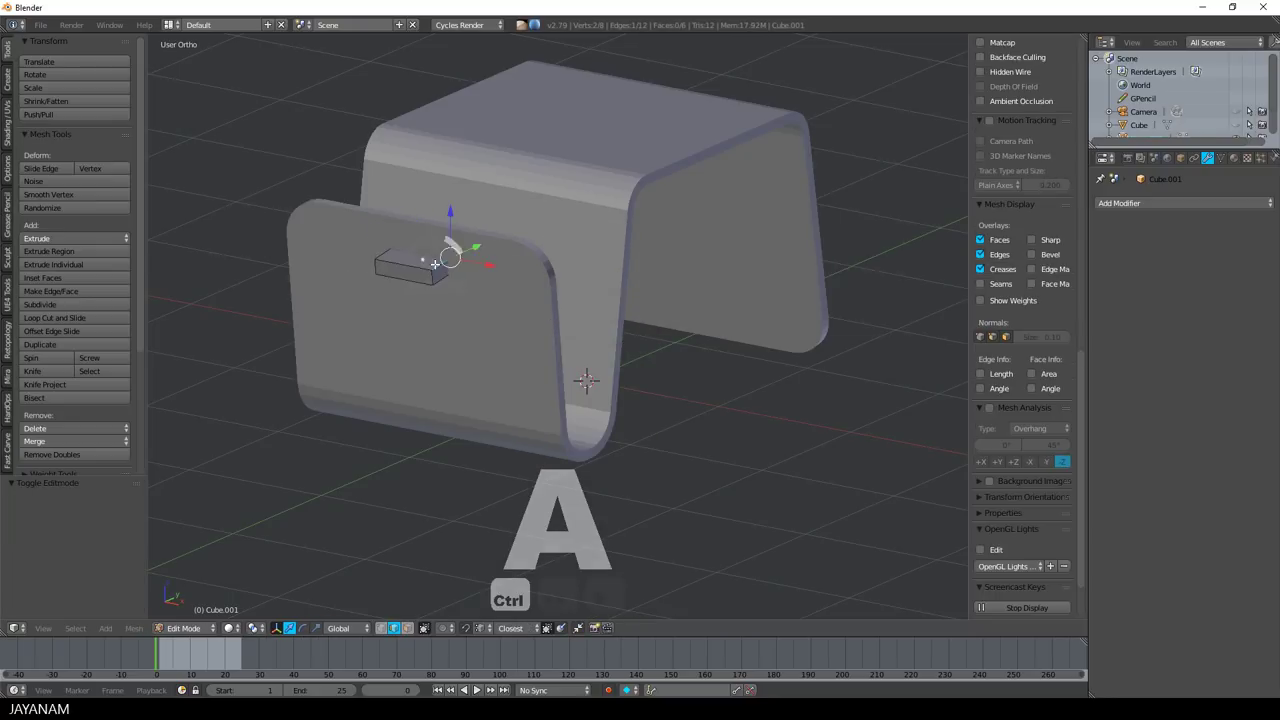
middle_click_drag(457, 286, 390, 380)
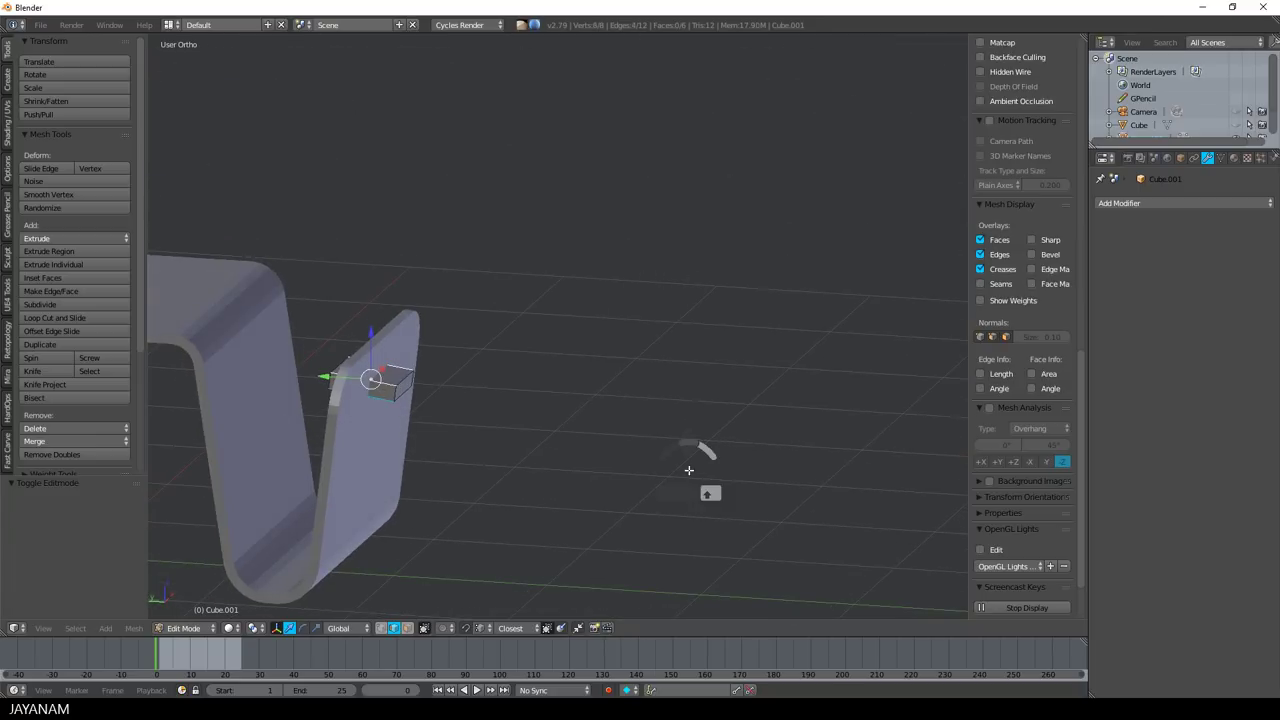
key("ctrl+b")
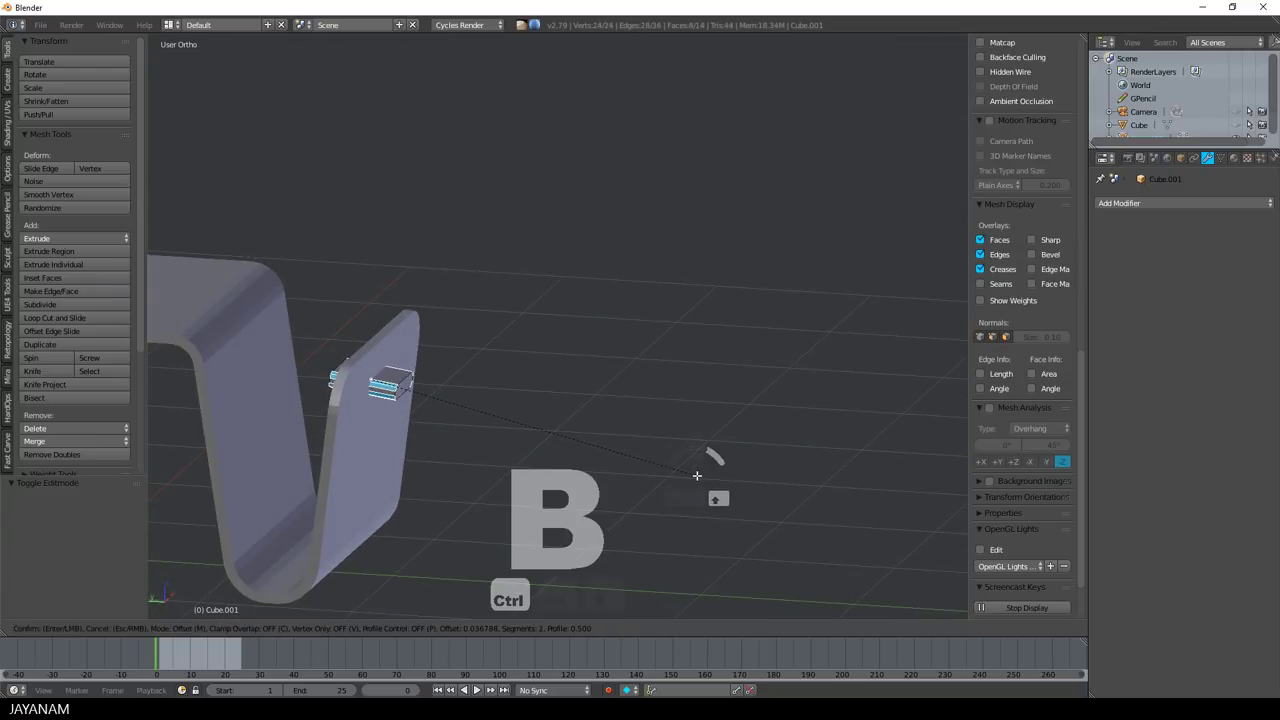
scroll(697, 475, "up", 1)
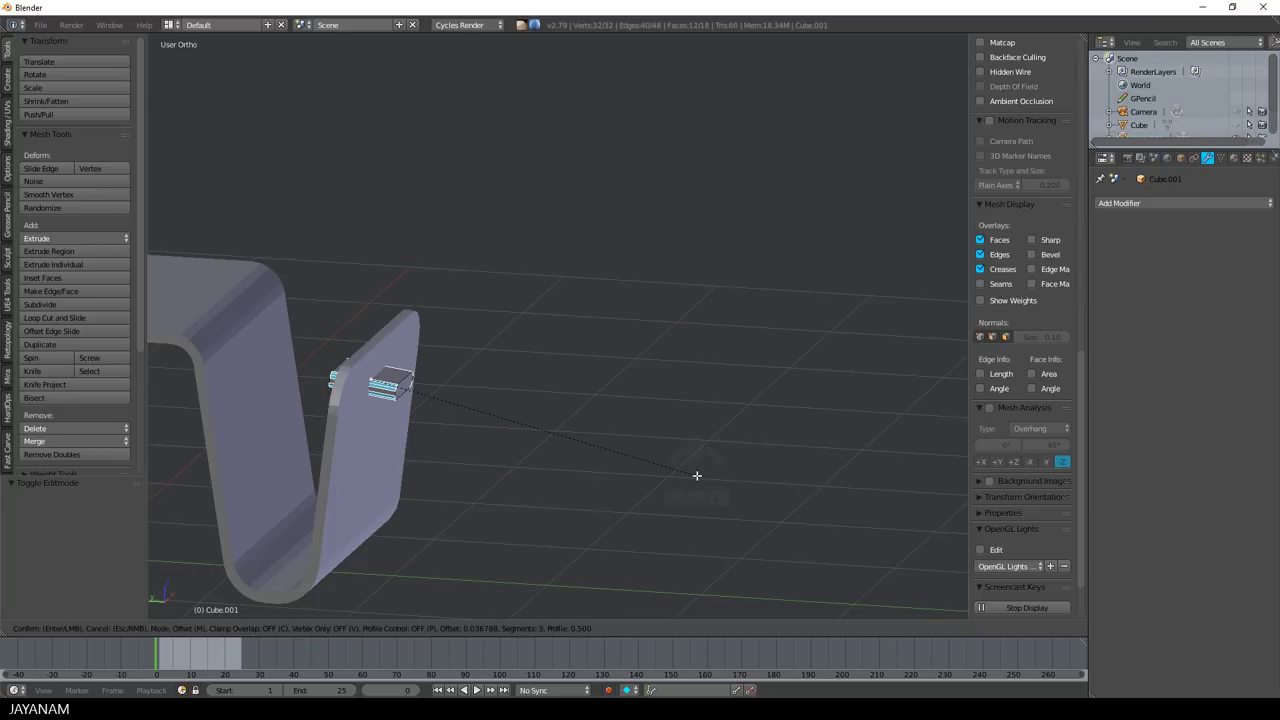
left_click(697, 475)
middle_click_drag(586, 417, 506, 333)
scroll(506, 333, "up", 2)
key("Tab")
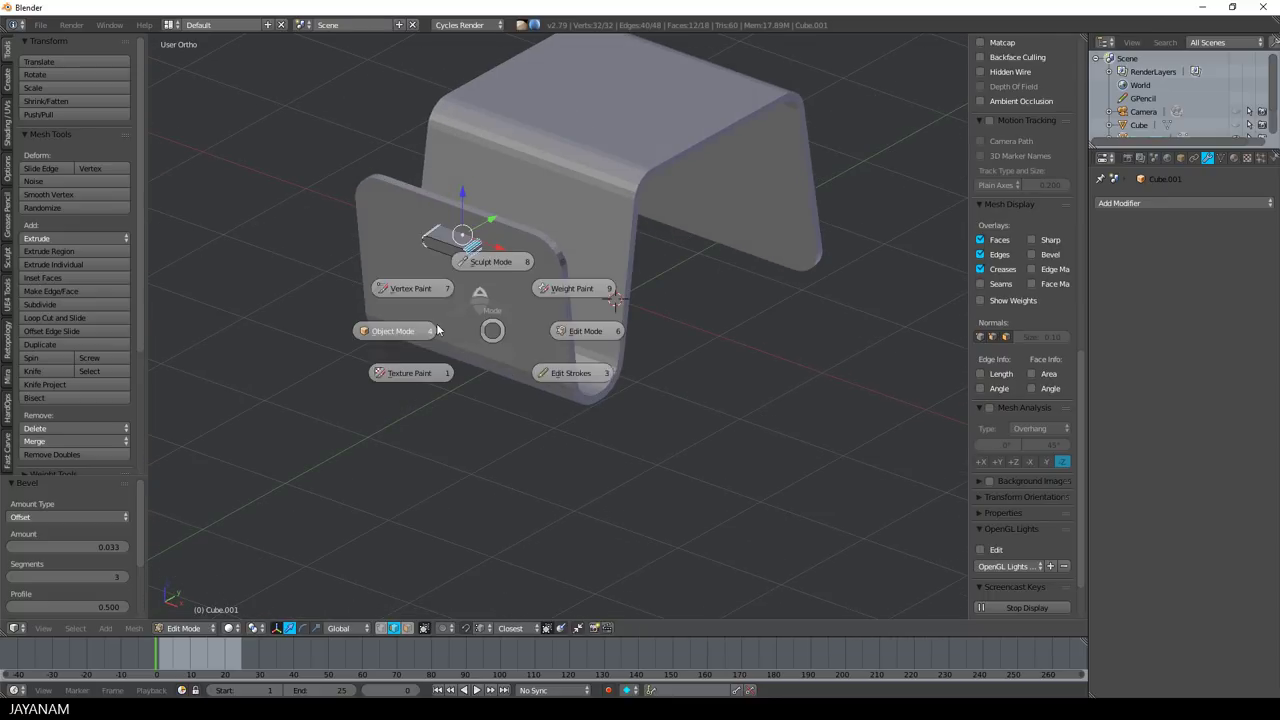
left_click(447, 340)
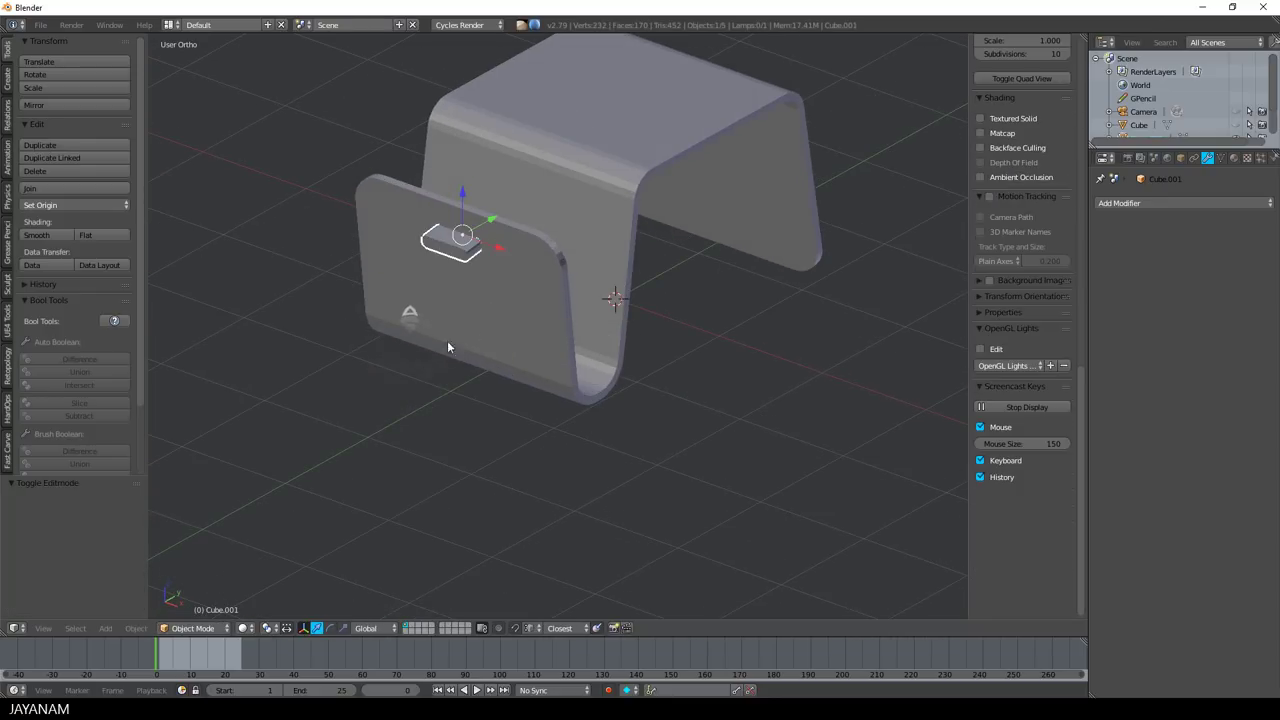
Replace the Boolean target with the bent table, Plane.001, and select the small box as the cutter.
right_click(525, 307)
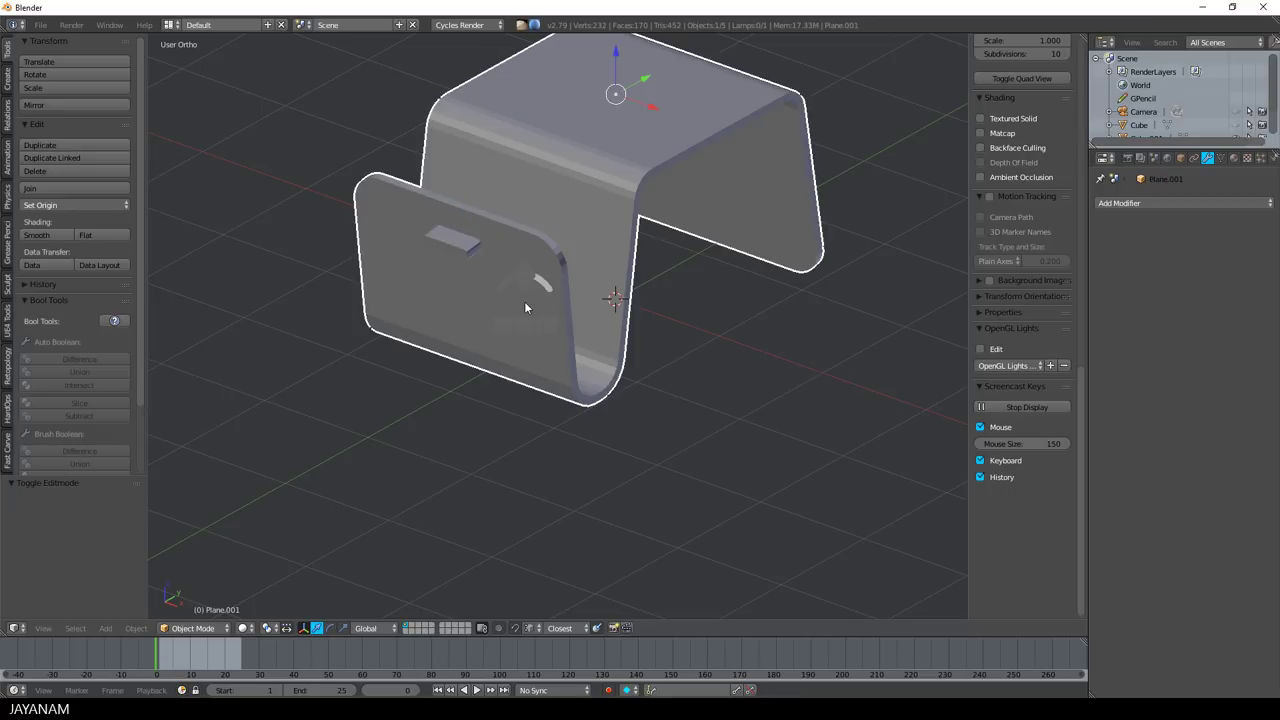
left_click(8, 460)
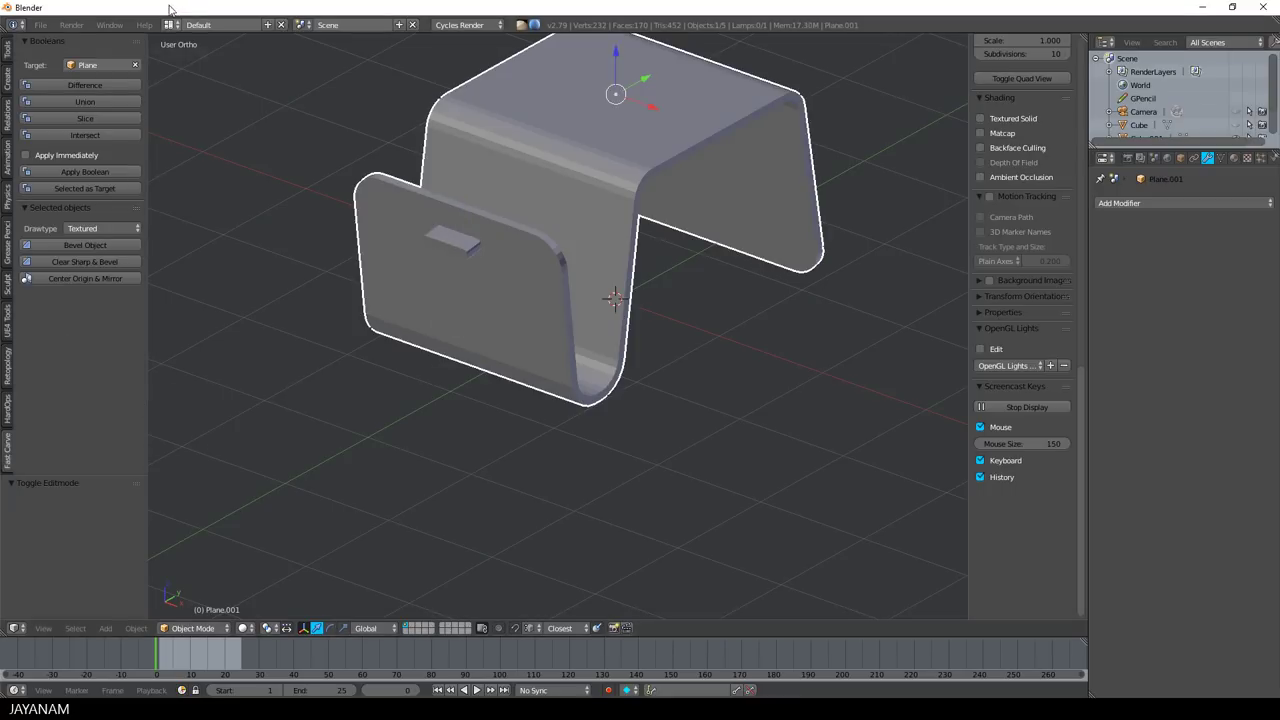
left_click(136, 66)
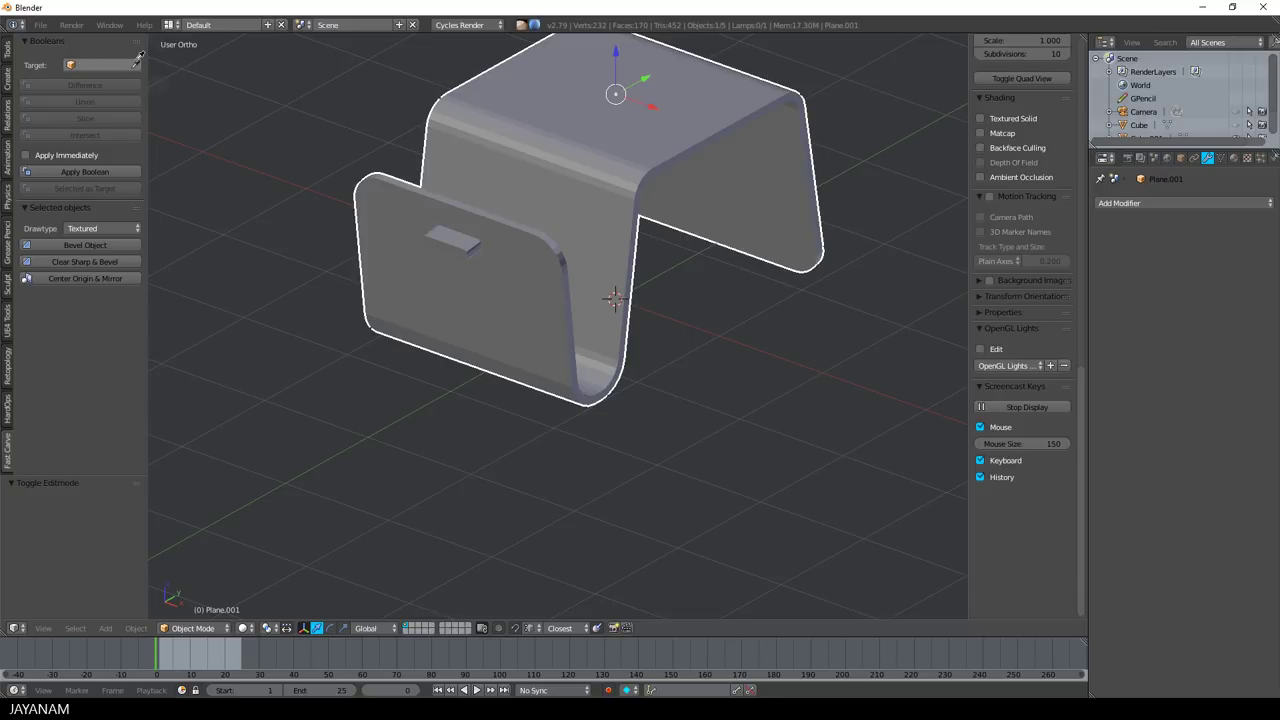
left_click(137, 63)
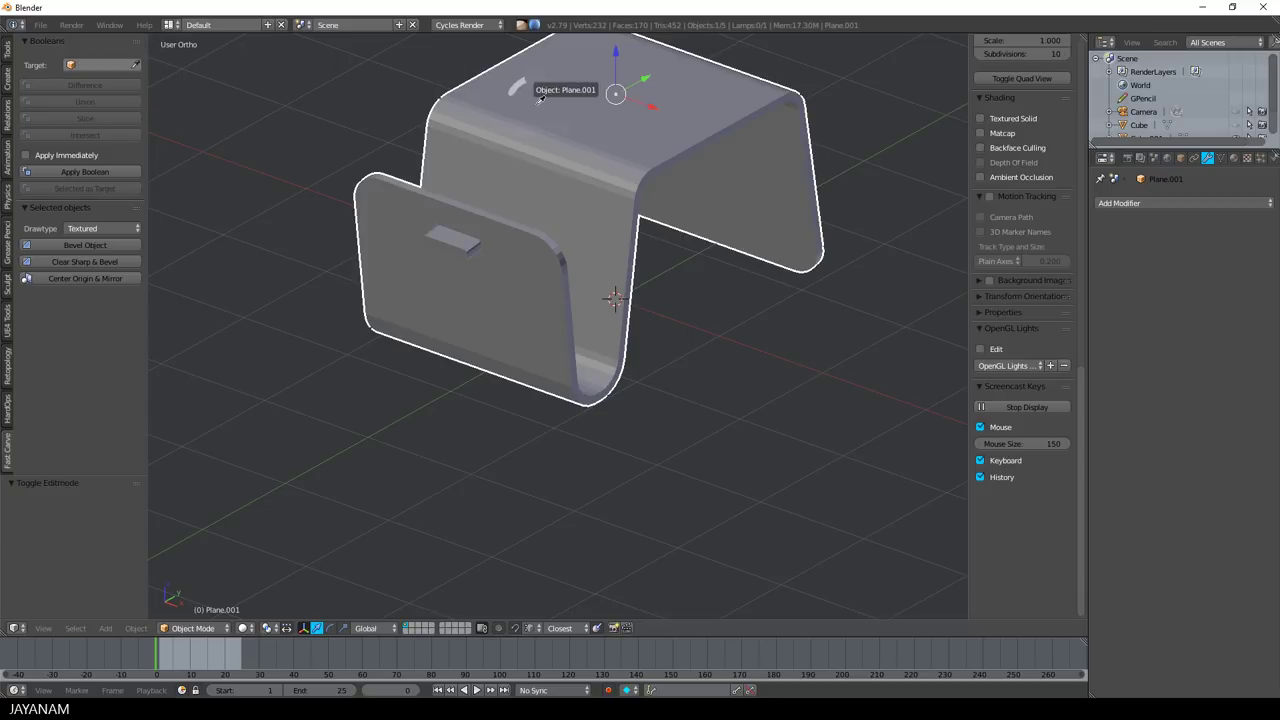
left_click(538, 100)
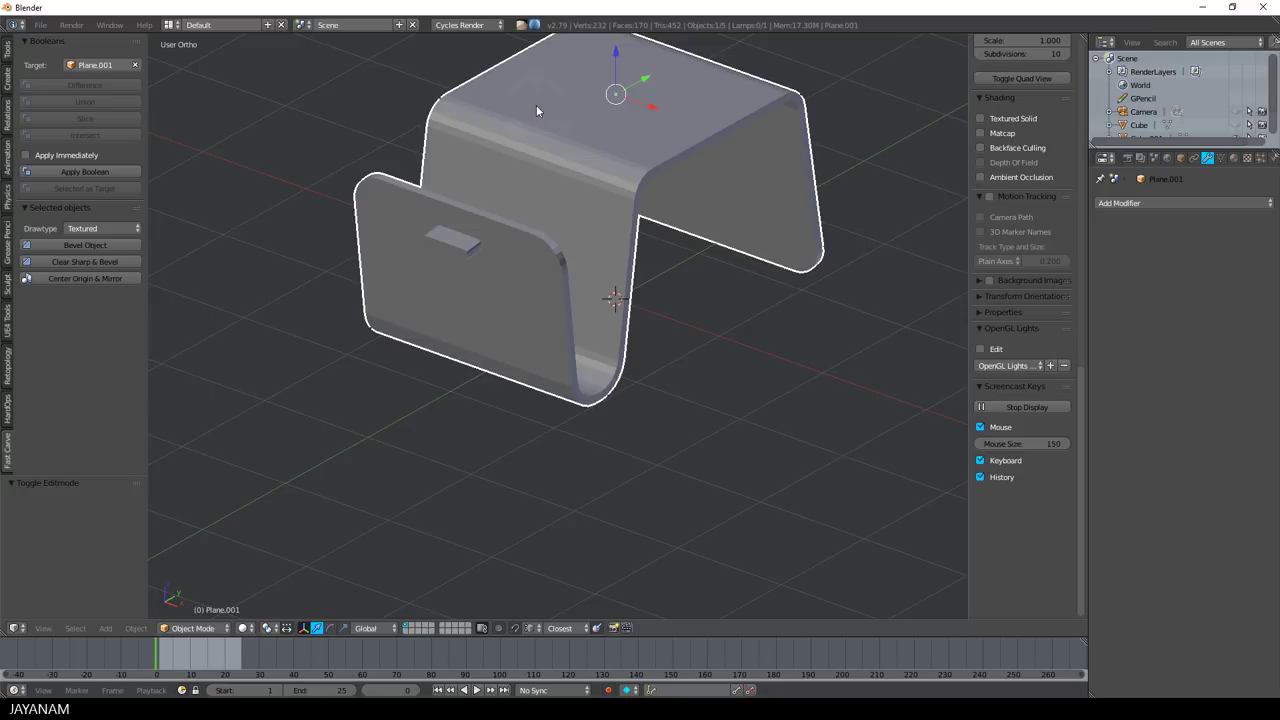
right_click(459, 244)
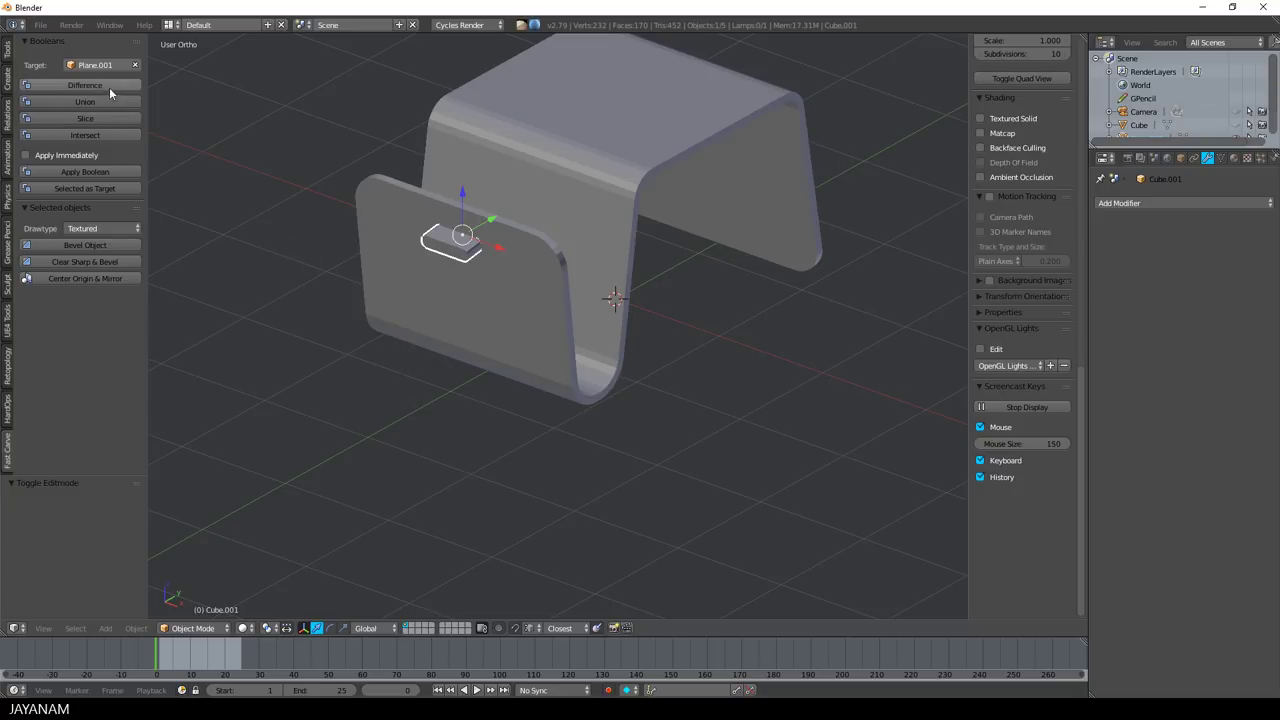
Cut the handle slot through the pocket wall with the small box, using a Difference Boolean set to apply immediately.
left_click(26, 155)
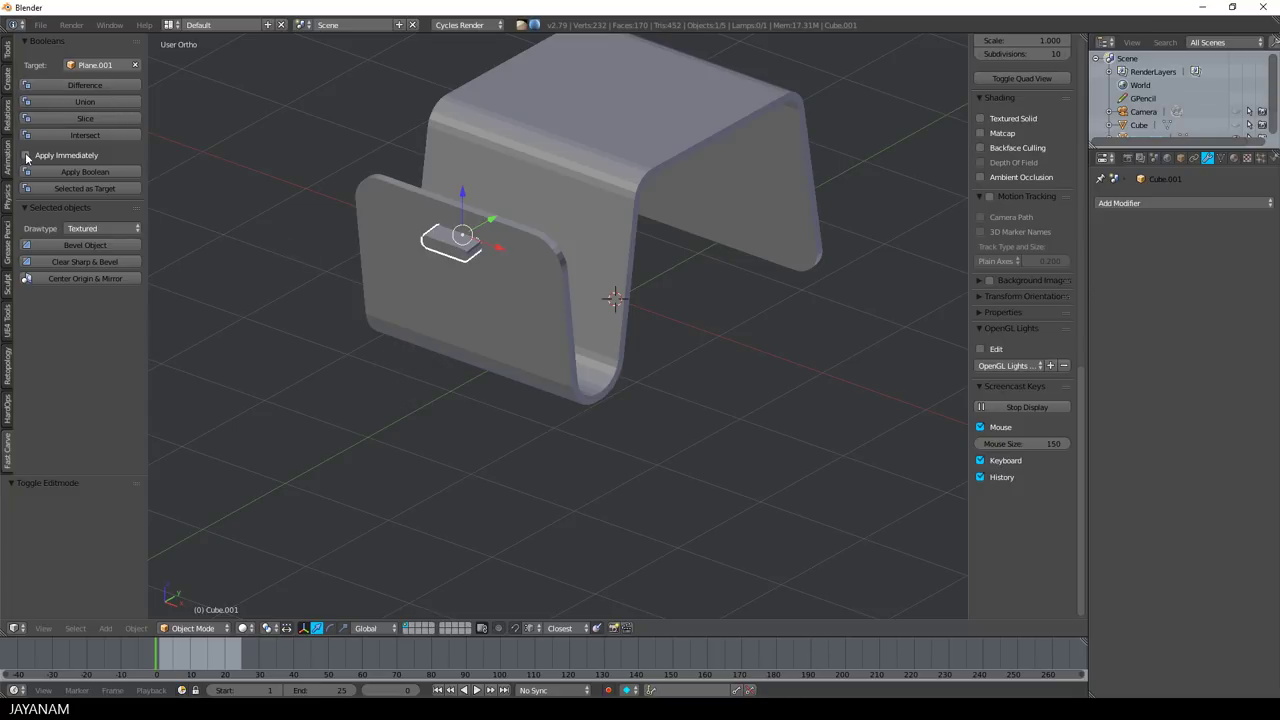
left_click(107, 85)
Move the cutter box -1.44 units along Y out of the pocket wall and hide it.
left_click_drag(490, 222, 371, 284)
middle_click_drag(371, 284, 524, 272)
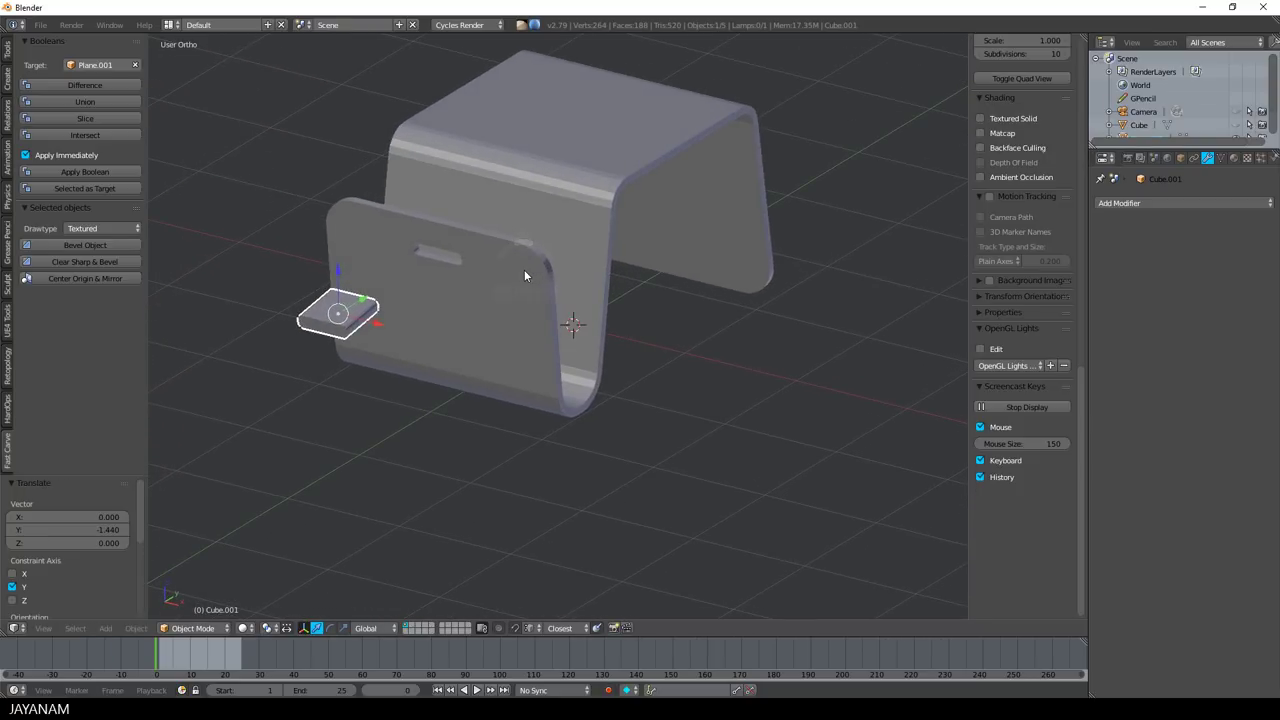
key("h")
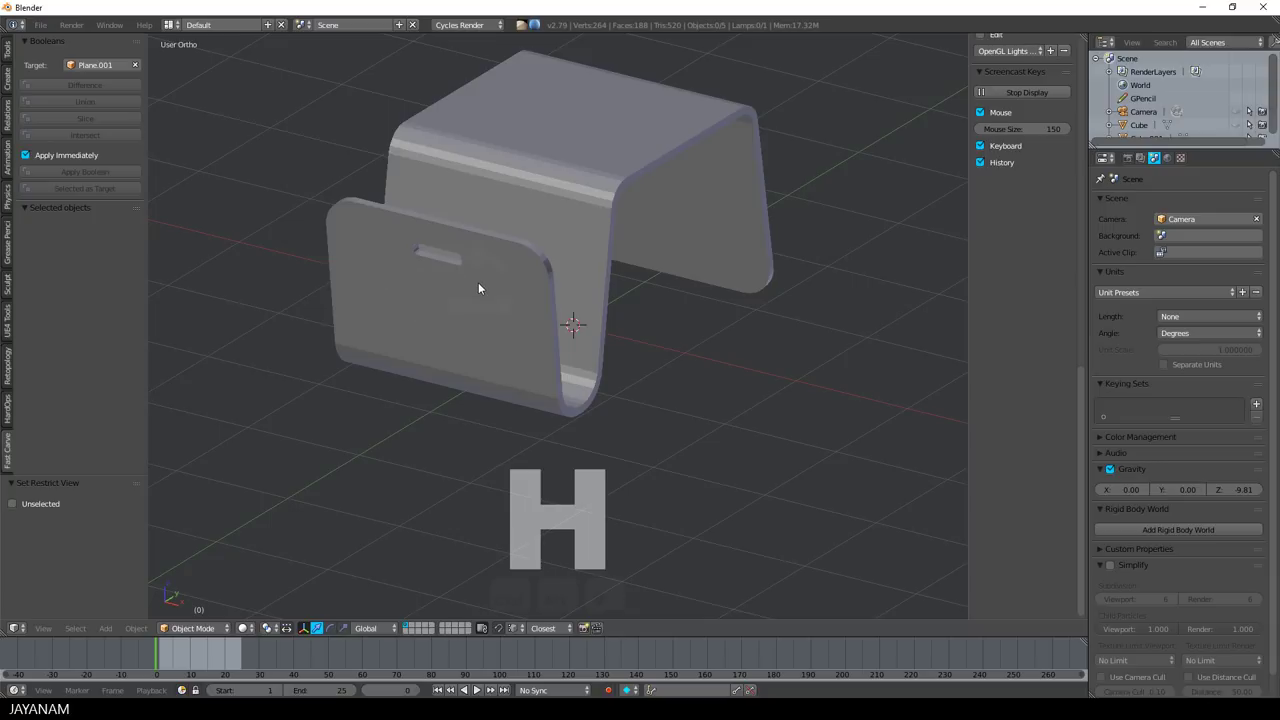
Bevel the table's edges with the Bevel Object operation and set the Bevel modifier's width to 0.0120.
right_click(479, 284)
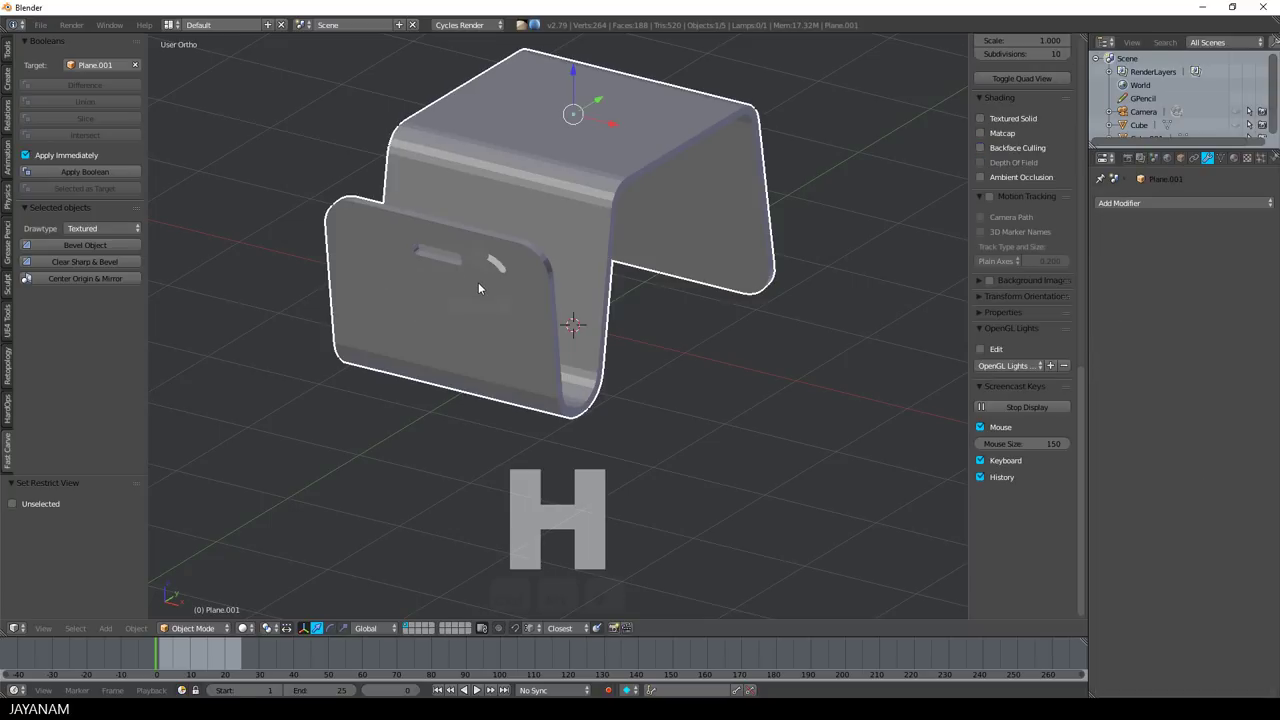
left_click(89, 244)
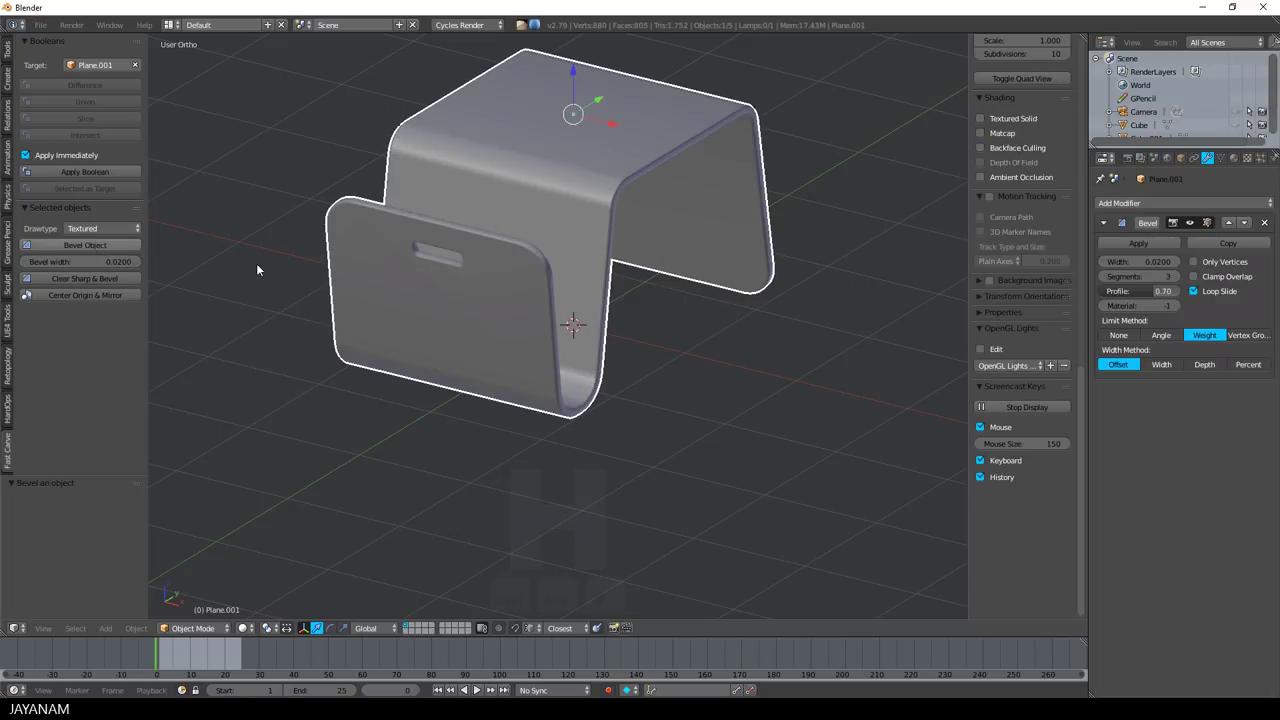
left_click(1150, 260)
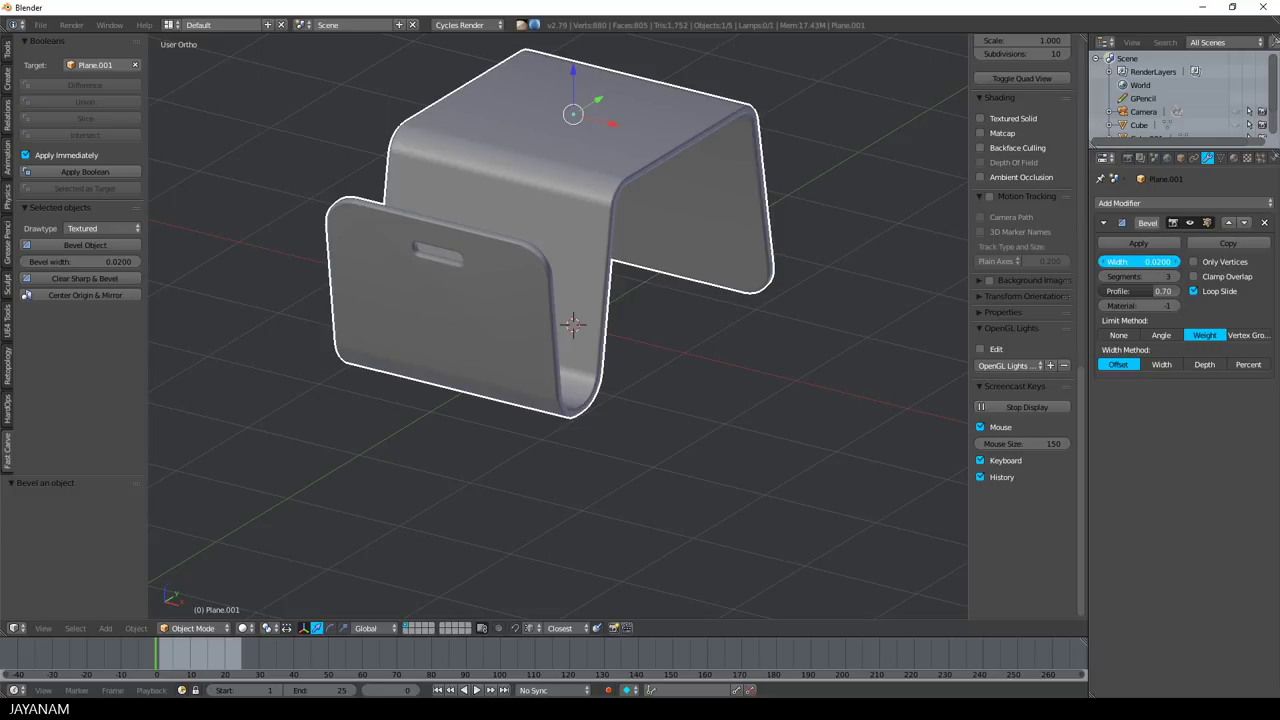
left_click_drag(1150, 260, 1130, 260)
middle_click_drag(700, 280, 658, 377)
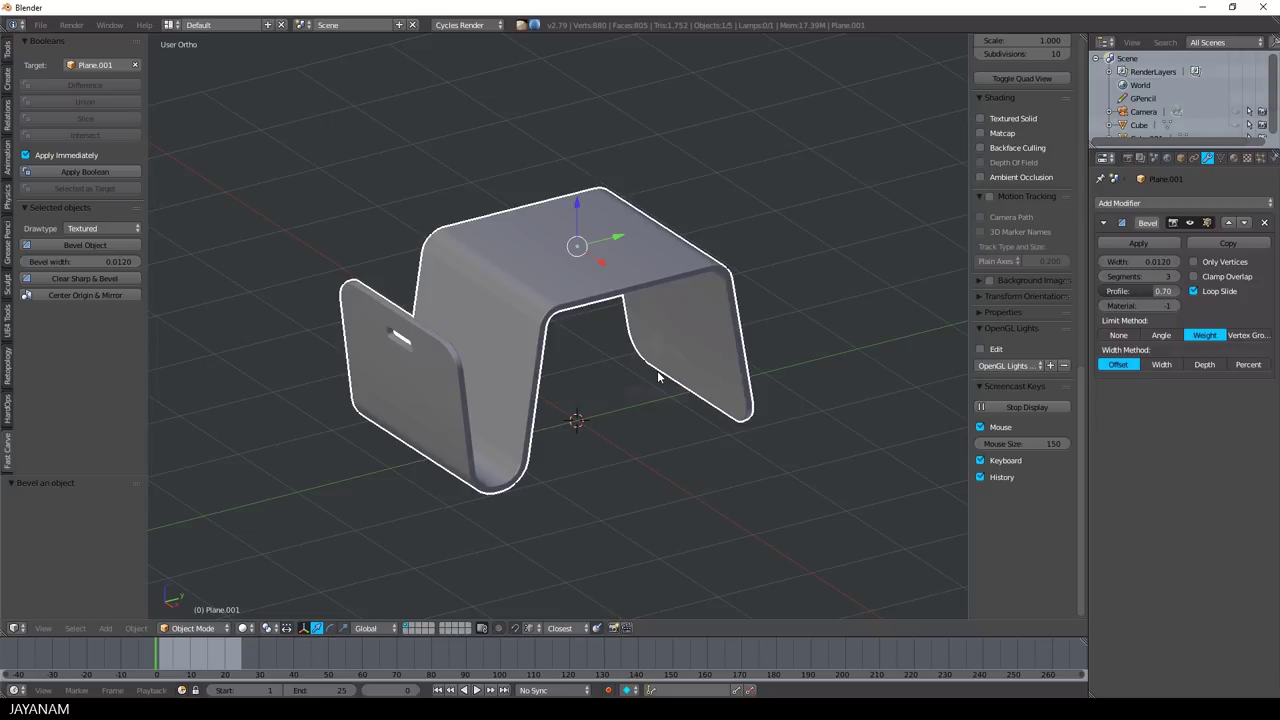
Add a new material to the table with a Principled BSDF surface and a dark grey base color of about 0.040.
left_click(1234, 158)
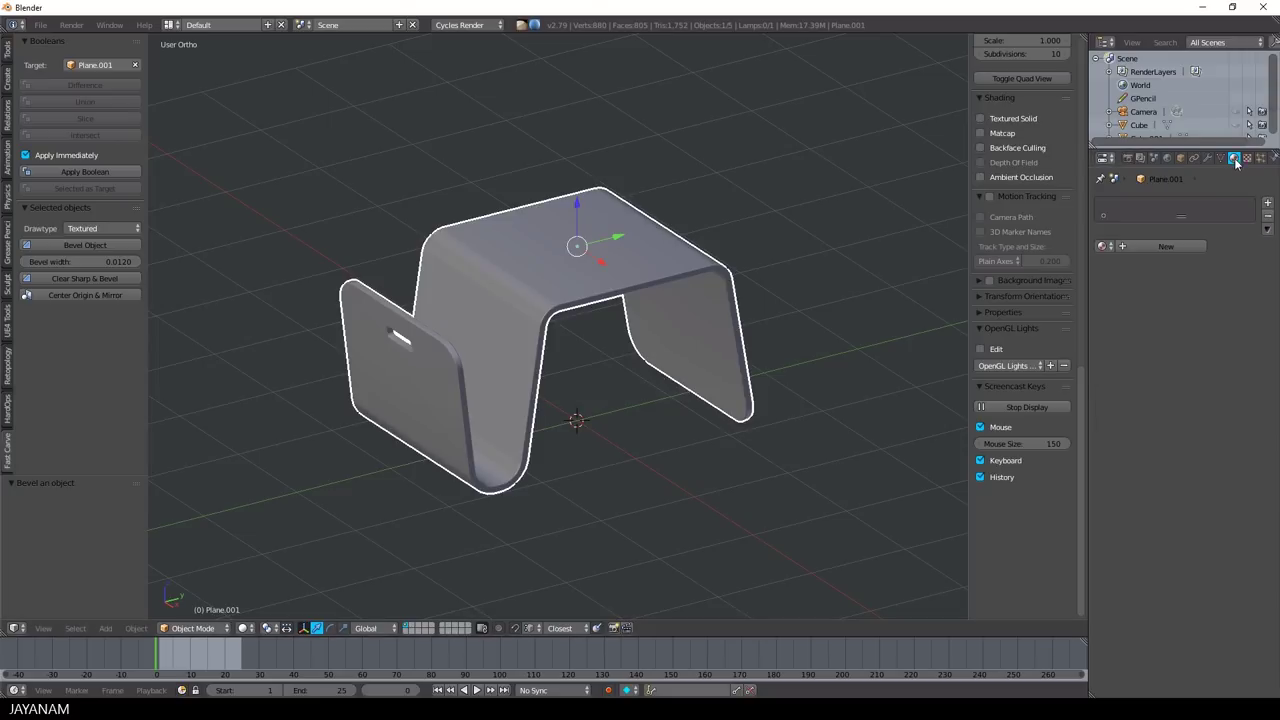
left_click(1150, 243)
left_click(1188, 318)
left_click(1114, 511)
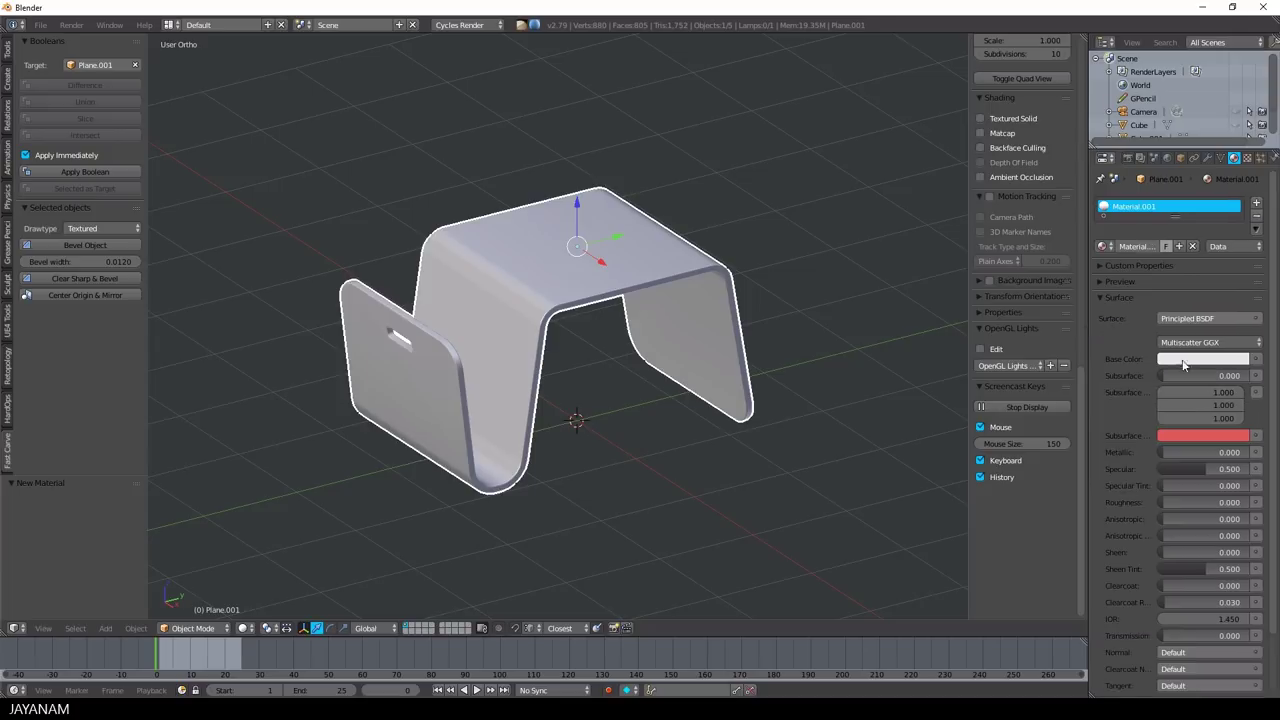
left_click(1195, 359)
Switch the viewport to Material shading and hide the two leftover cutter objects, Cube and Cube.001, in the camera view.
left_click(242, 628)
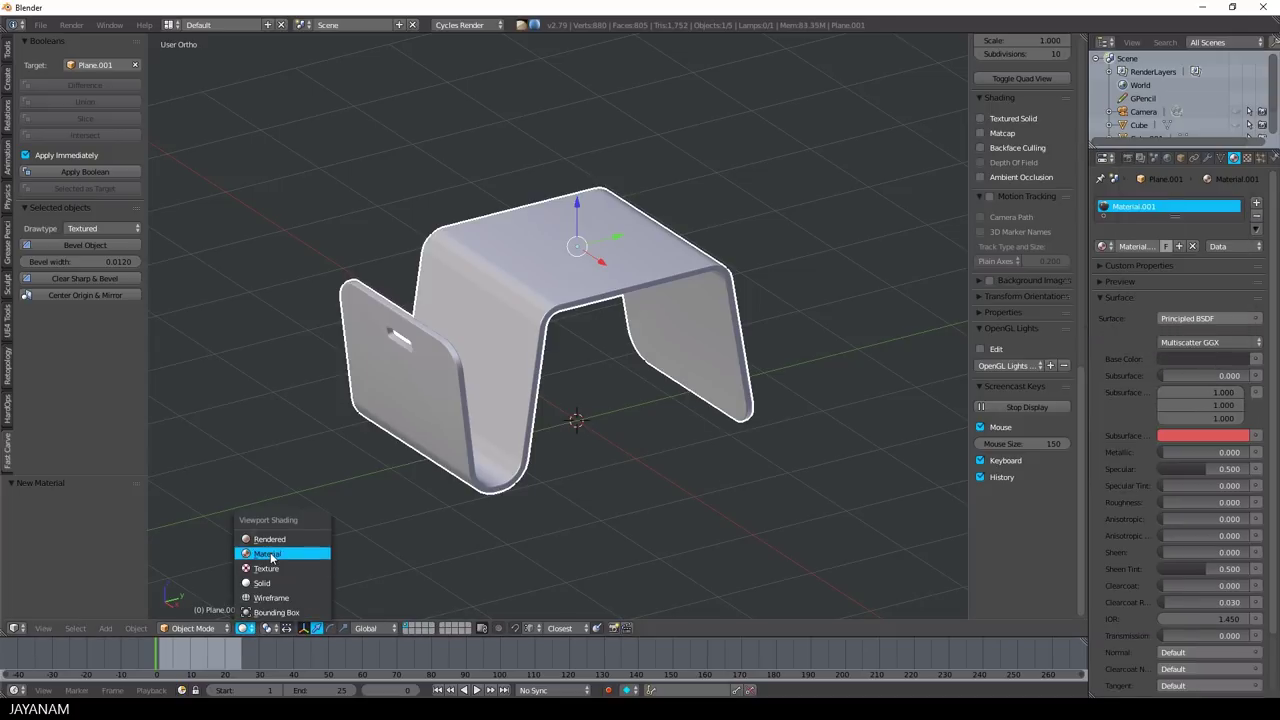
left_click(268, 533)
middle_click_drag(642, 434, 696, 419)
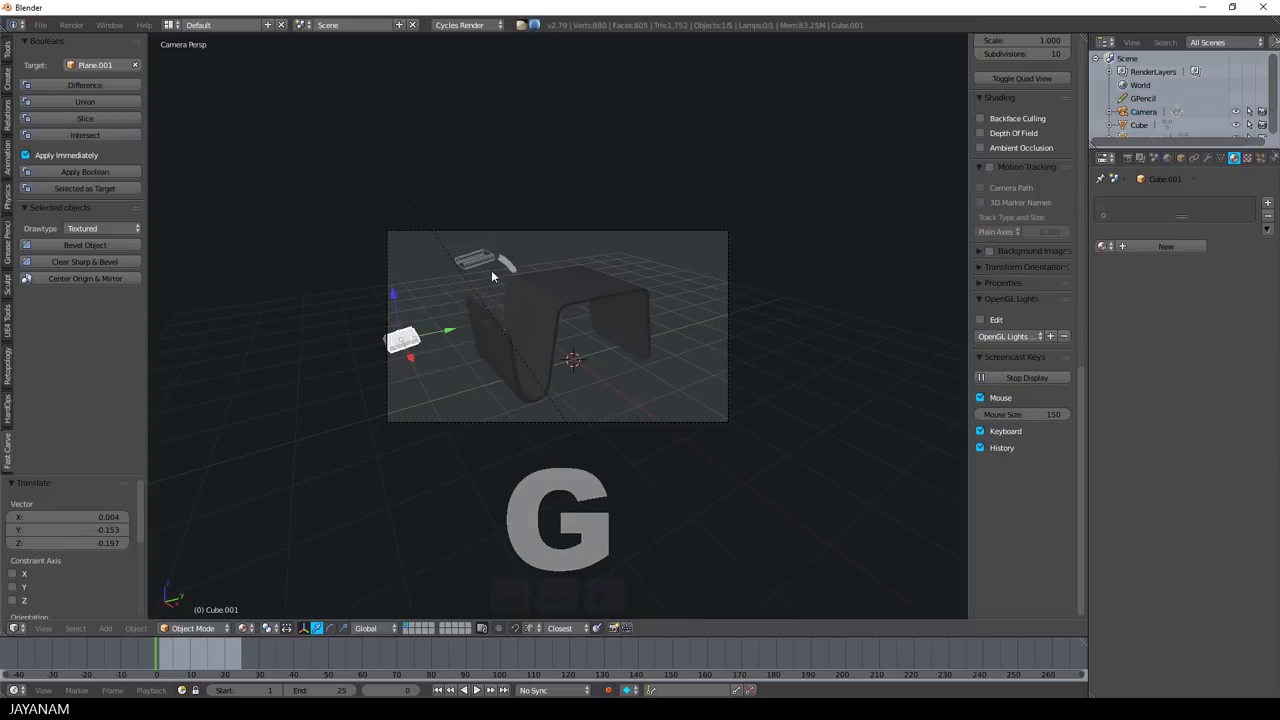
left_click(485, 262, "shift")
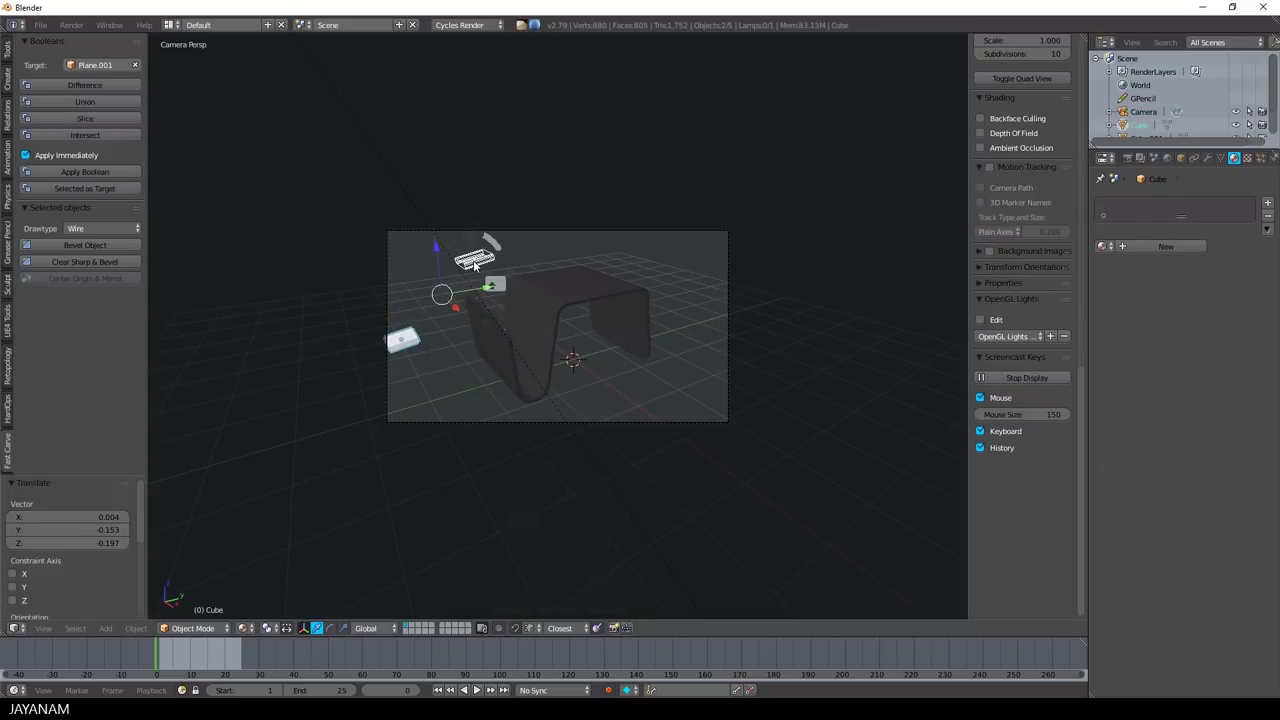
key("h")
Preview with Rendered shading, set the table material's roughness to about 0.238 and darken its base color to nearly black.
left_click(242, 628)
left_click(282, 537)
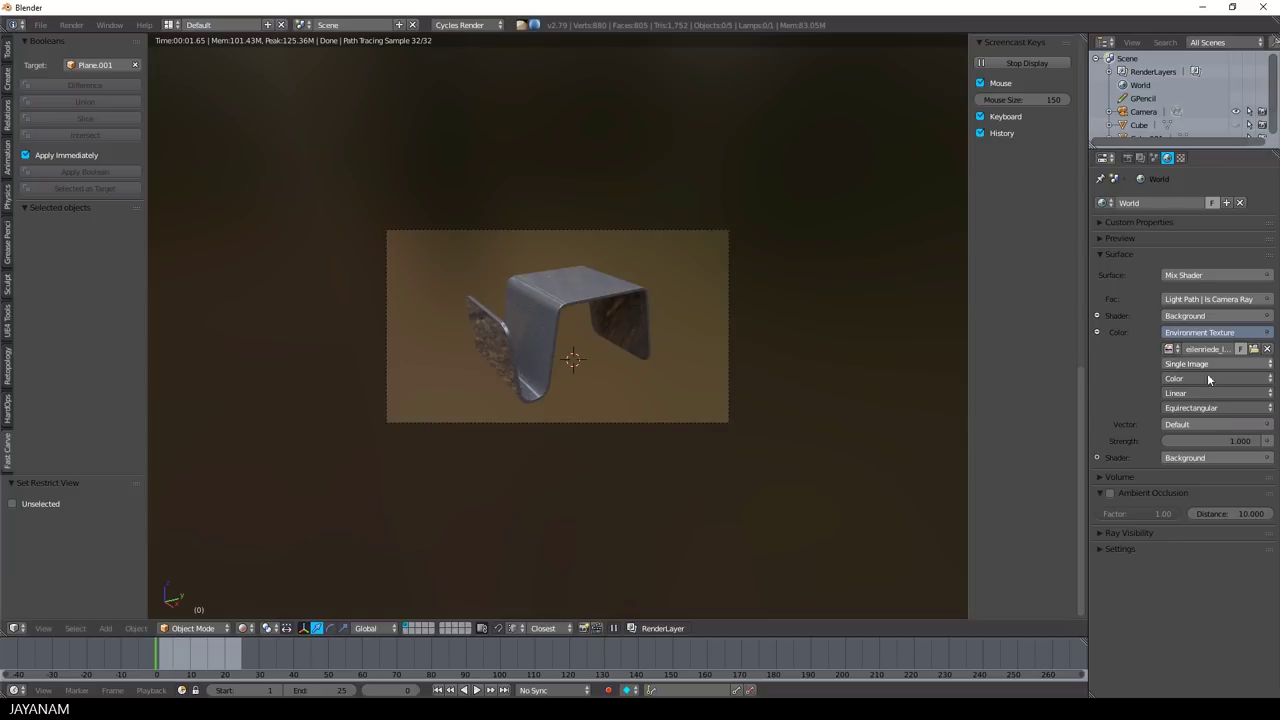
right_click(607, 294)
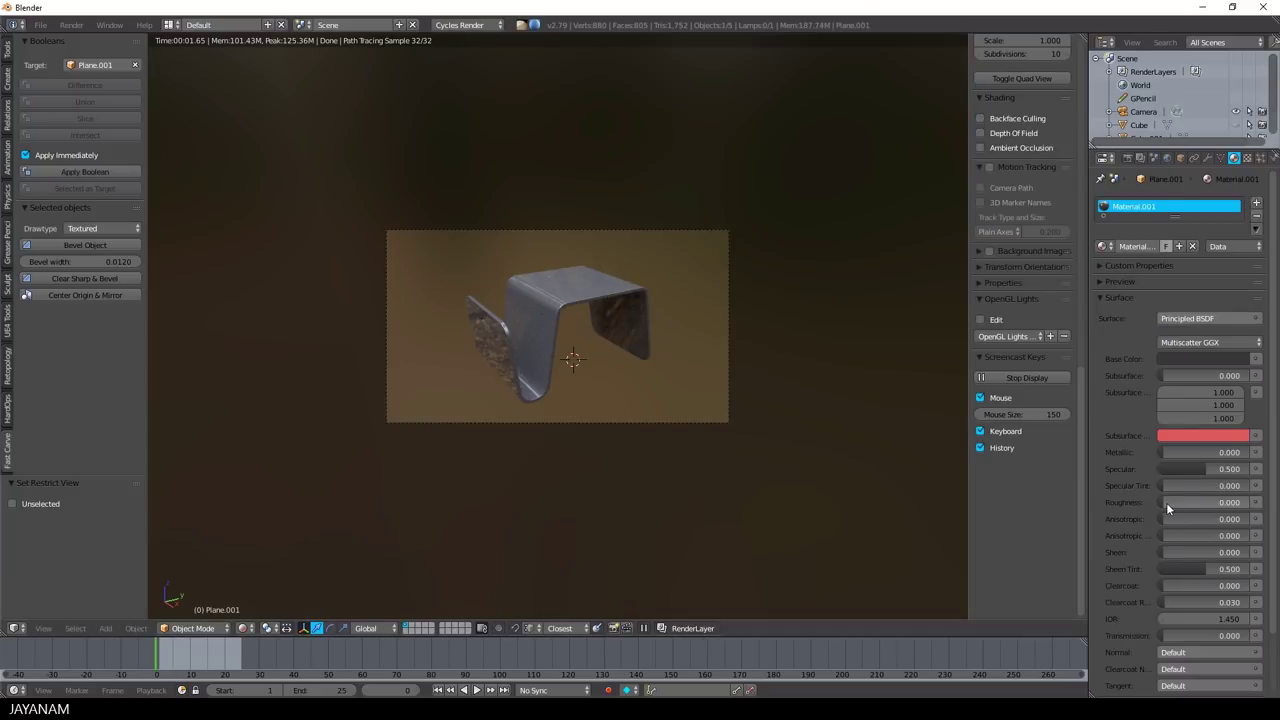
left_click_drag(1166, 502, 1184, 501)
left_click(1242, 360)
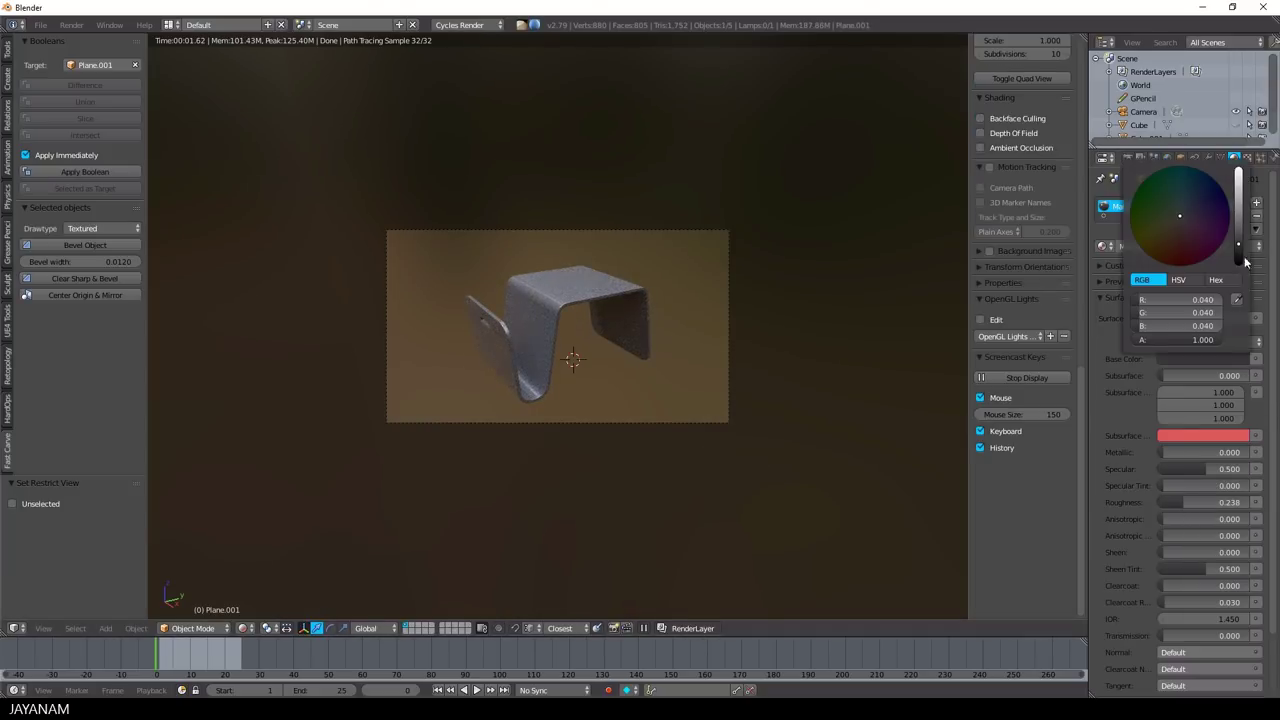
left_click_drag(1244, 258, 1242, 268)
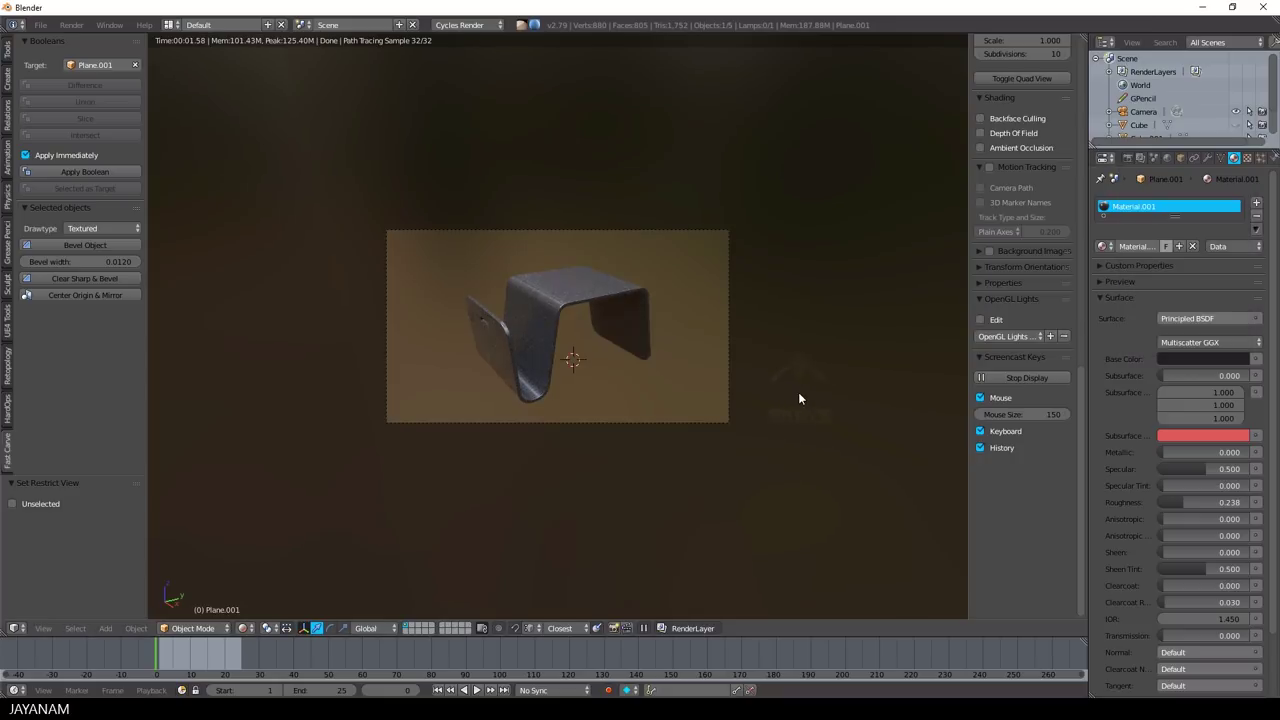
Render the final image of the table from the camera.
scroll(799, 398, "up", 3)
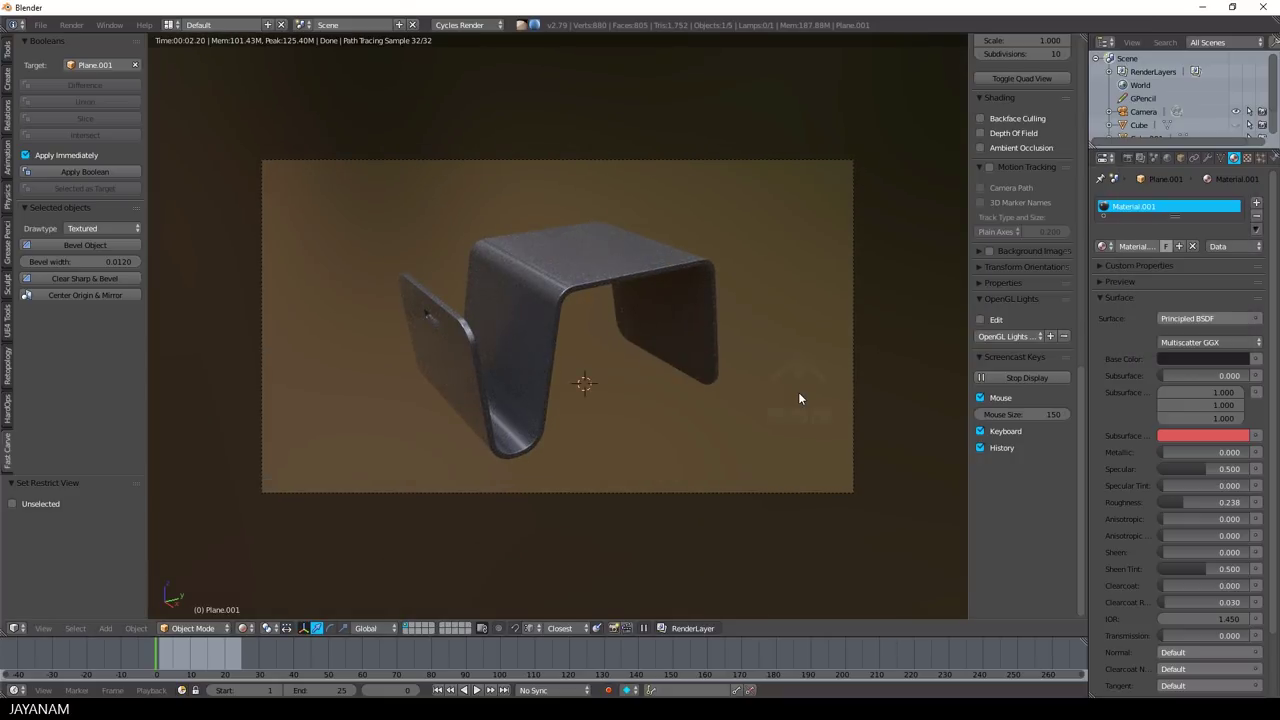
left_click(913, 268)
key("F12")
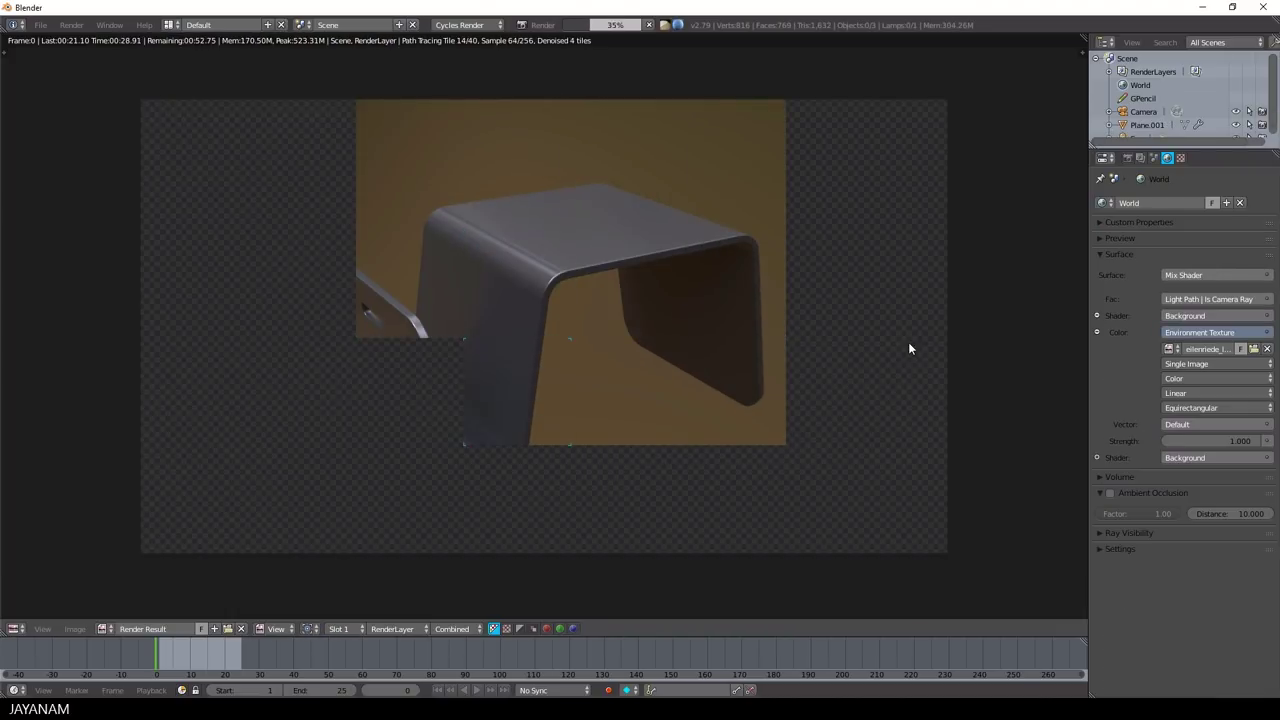